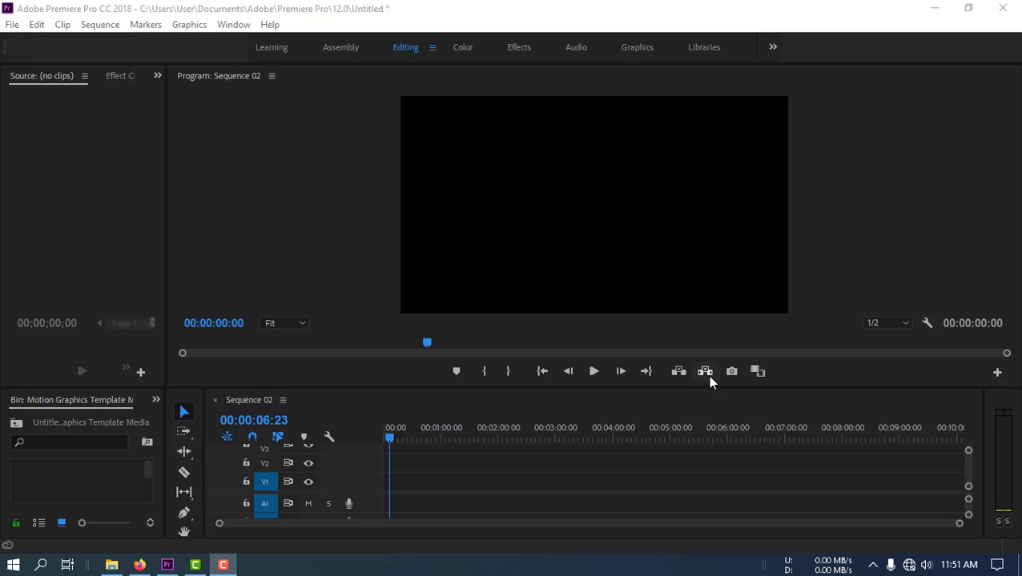
# Open the Essential Graphics panel and install the Endscreen 1 template from the MOGRT folder
pyautogui.click(234, 25)
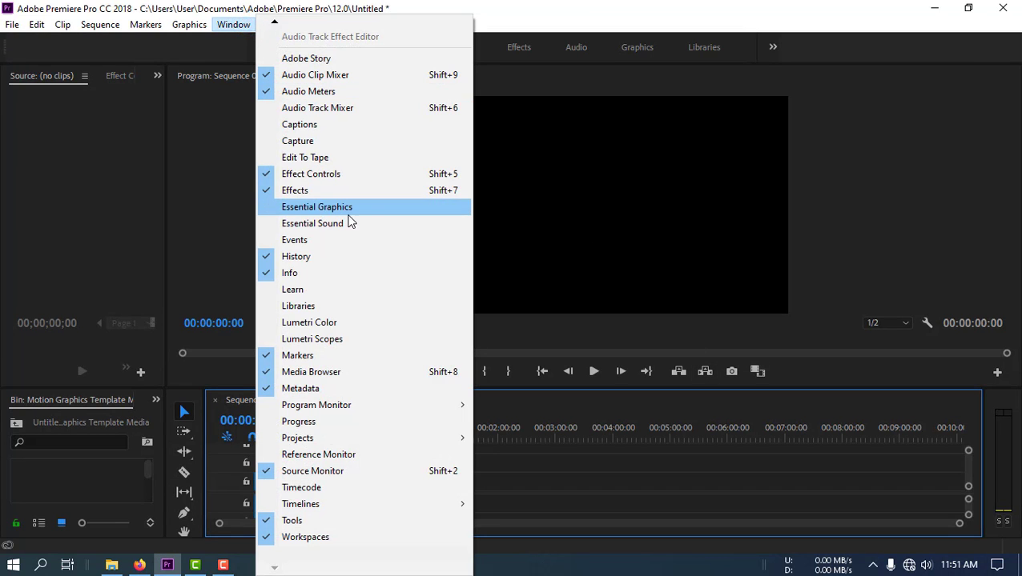
pyautogui.click(308, 210)
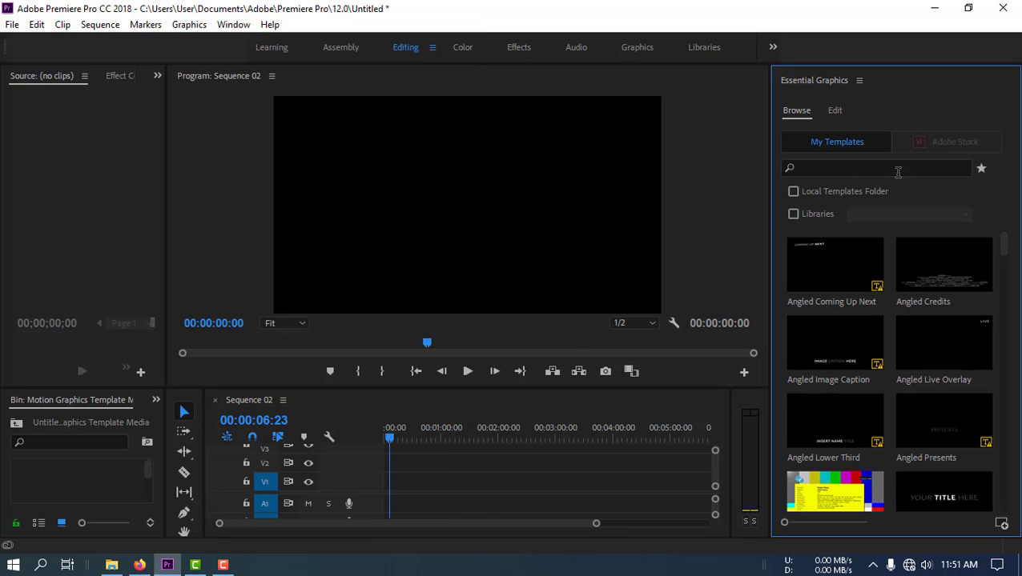
pyautogui.click(1001, 525)
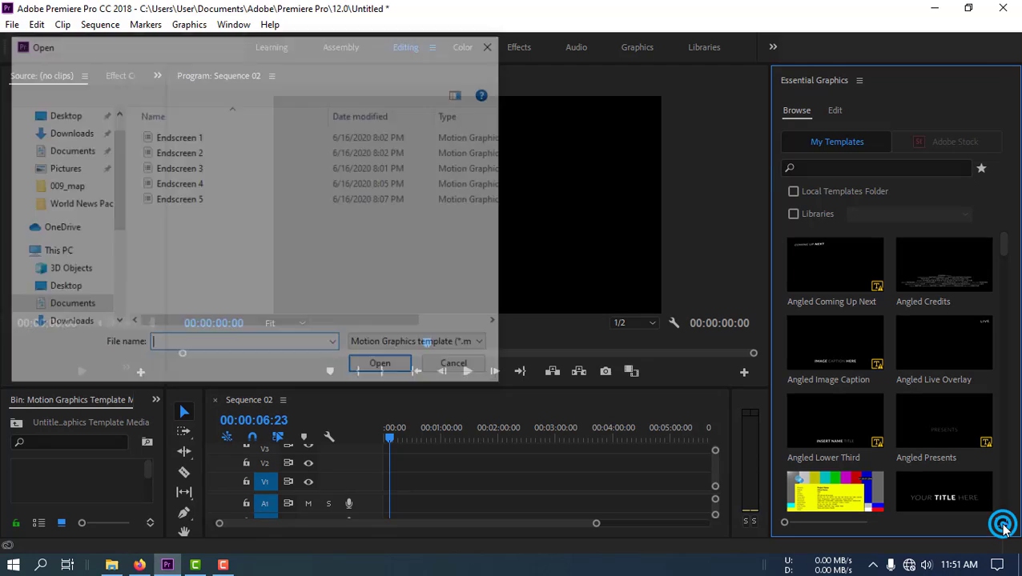
pyautogui.click(303, 234)
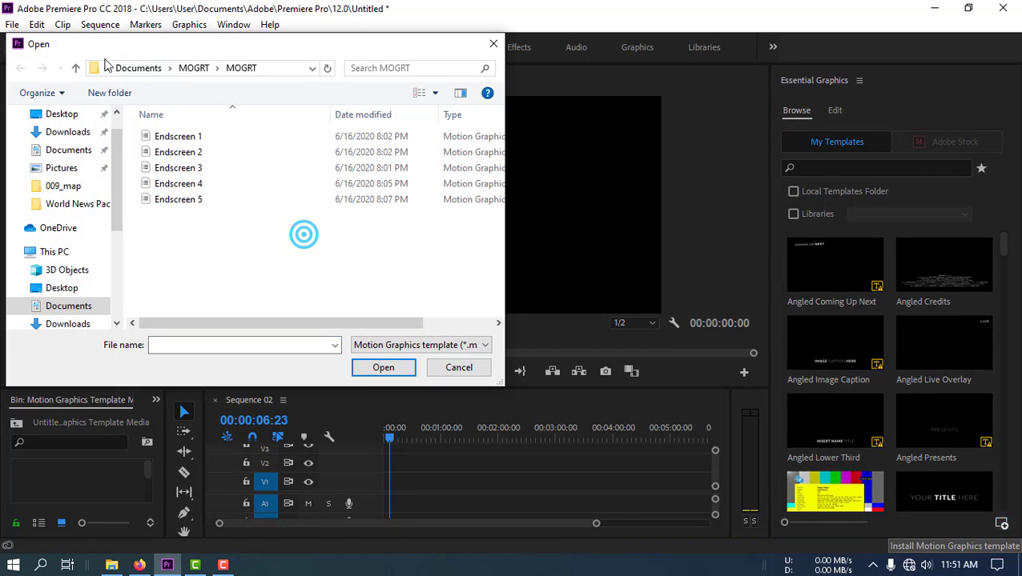
pyautogui.click(183, 136)
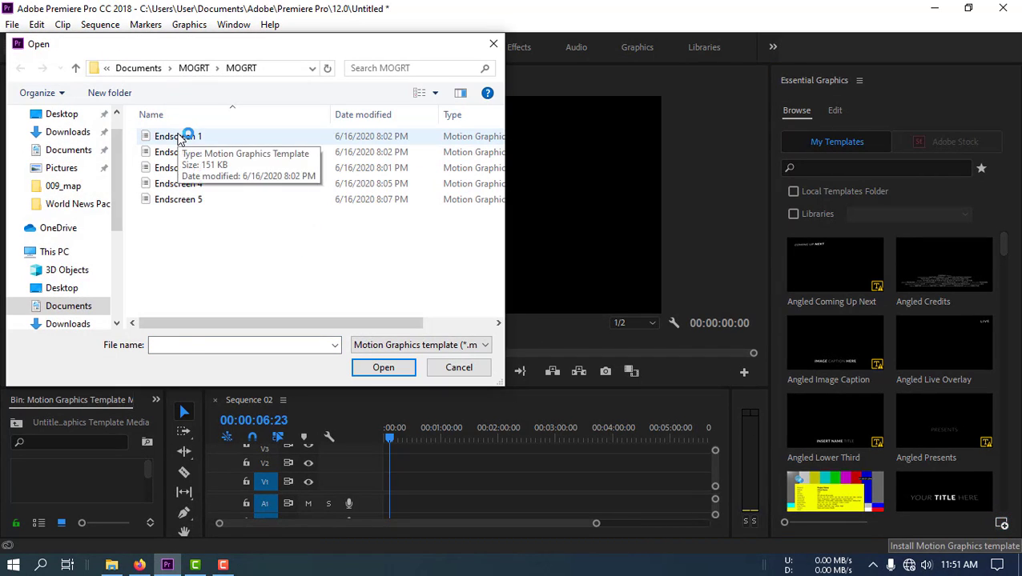
pyautogui.click(387, 370)
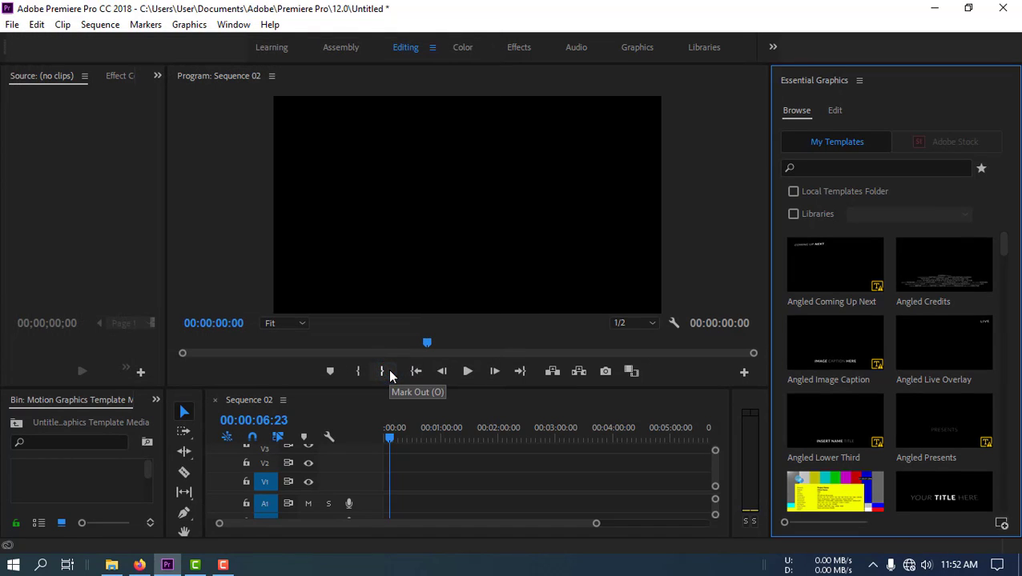
# Search templates for 'endscreen', place Endscreen 1 at the start of V1, and preview at 00:00:06:07
pyautogui.click(869, 166)
pyautogui.write('endscreen')
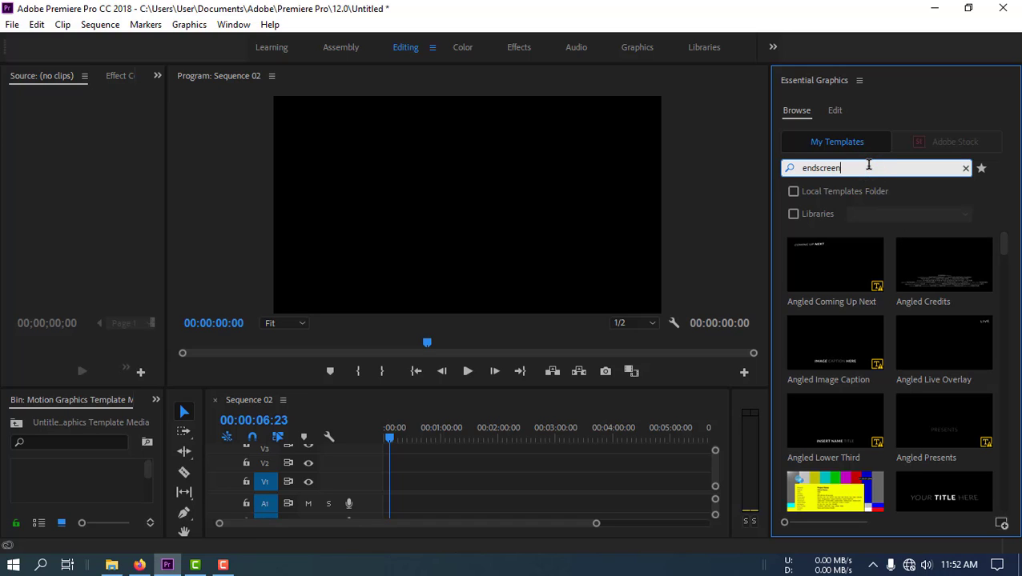
pyautogui.press('Return')
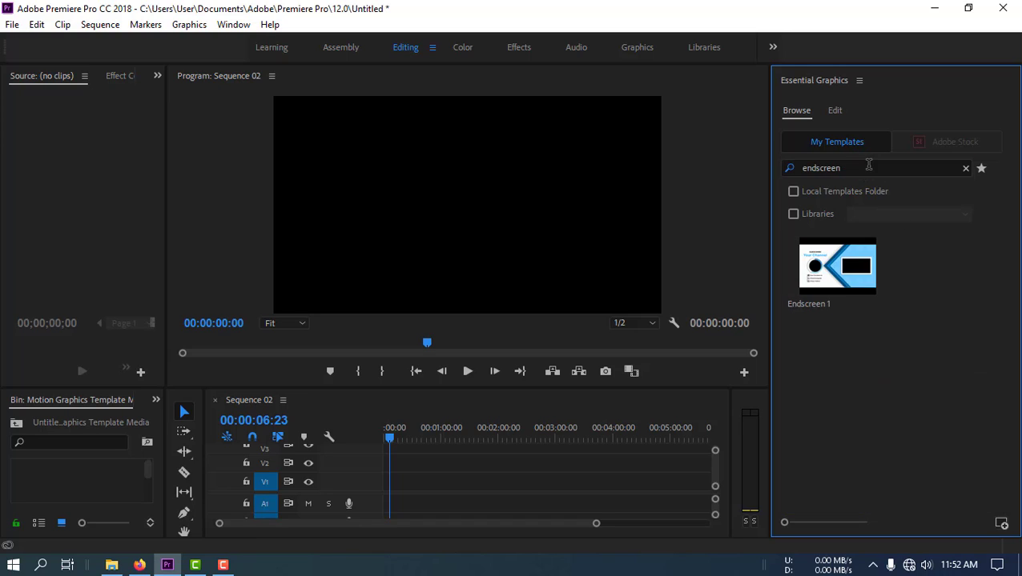
pyautogui.moveTo(838, 268)
pyautogui.moveTo(846, 270); pyautogui.dragTo(393, 482)
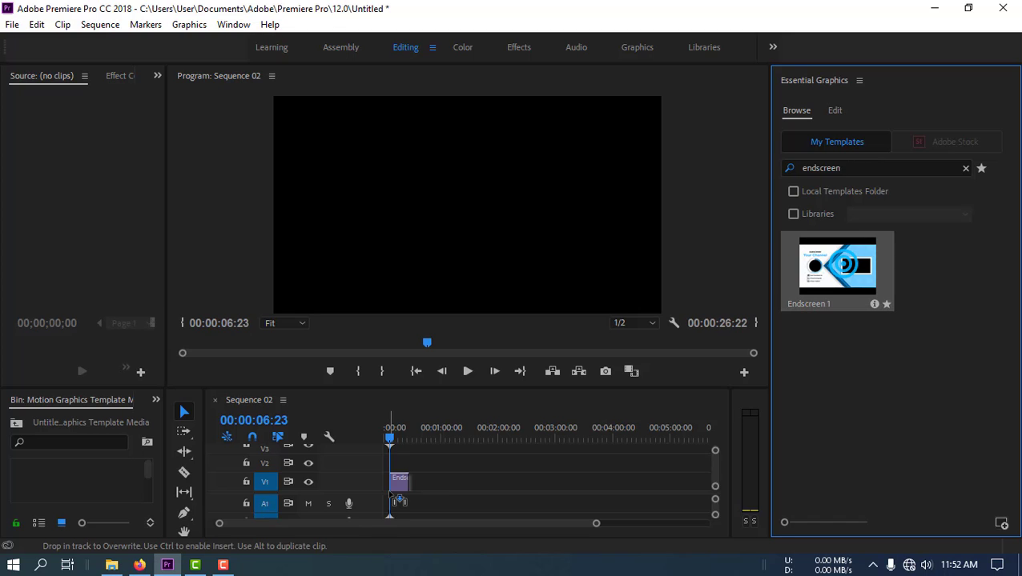
pyautogui.click(392, 437)
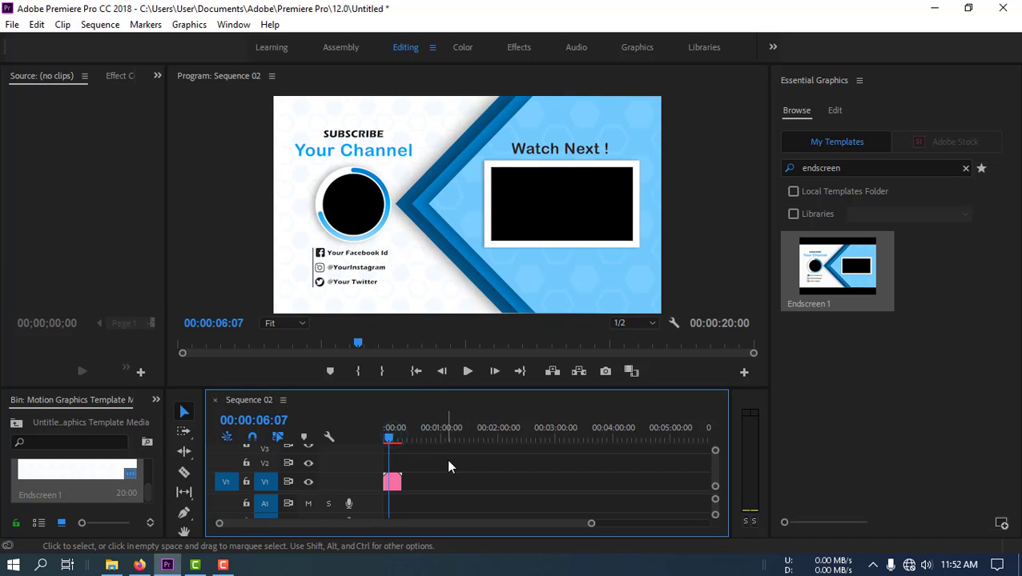
# Load the endscreen clip's editable properties and set Background Color to black
pyautogui.click(833, 111)
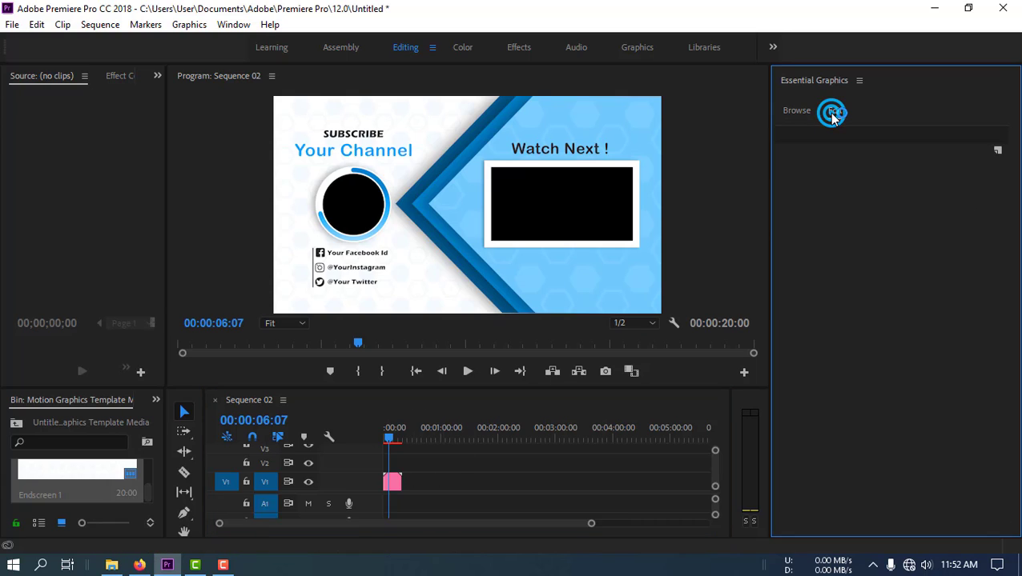
pyautogui.click(392, 483)
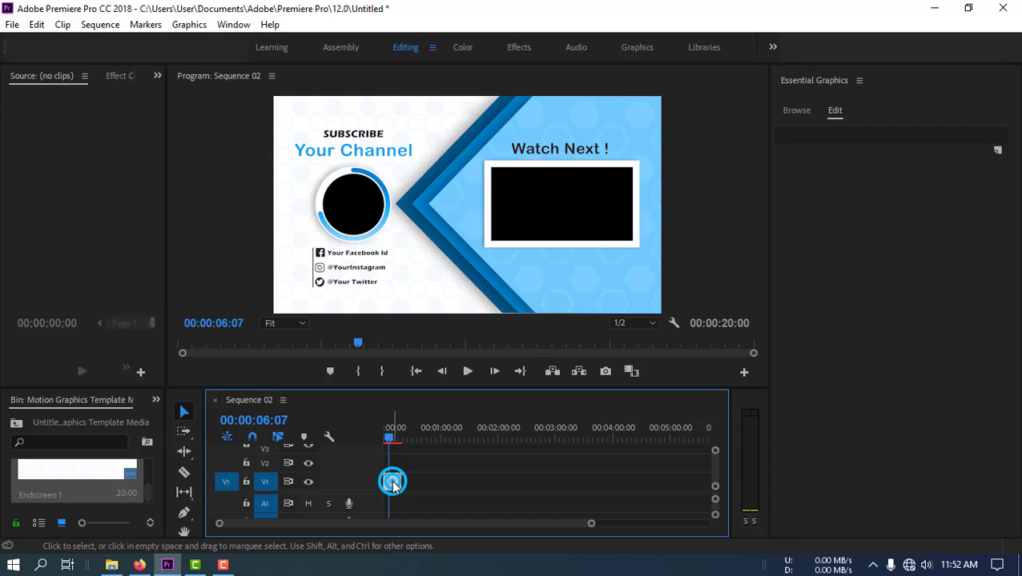
pyautogui.click(391, 483)
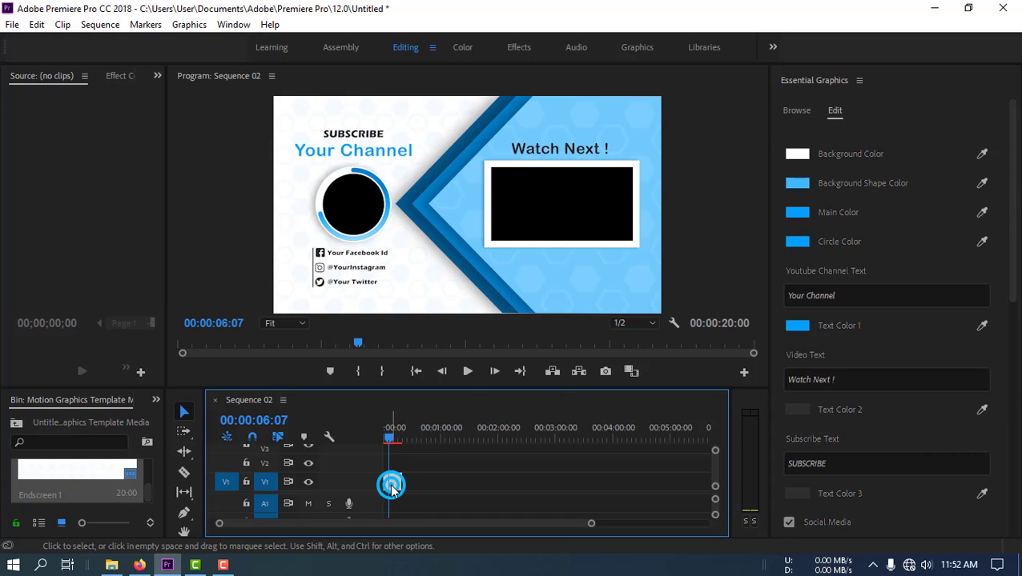
pyautogui.click(835, 114)
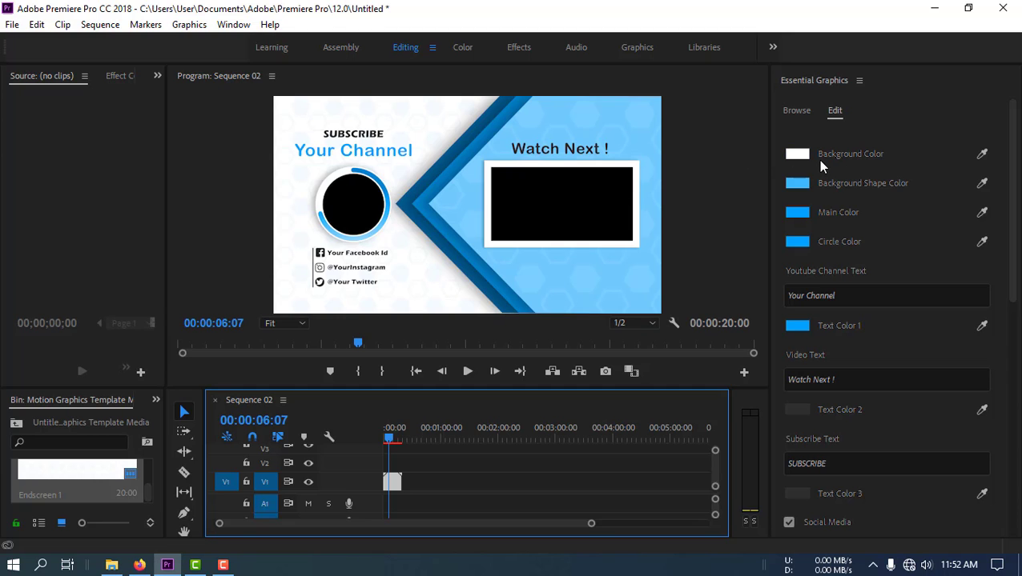
pyautogui.click(797, 154)
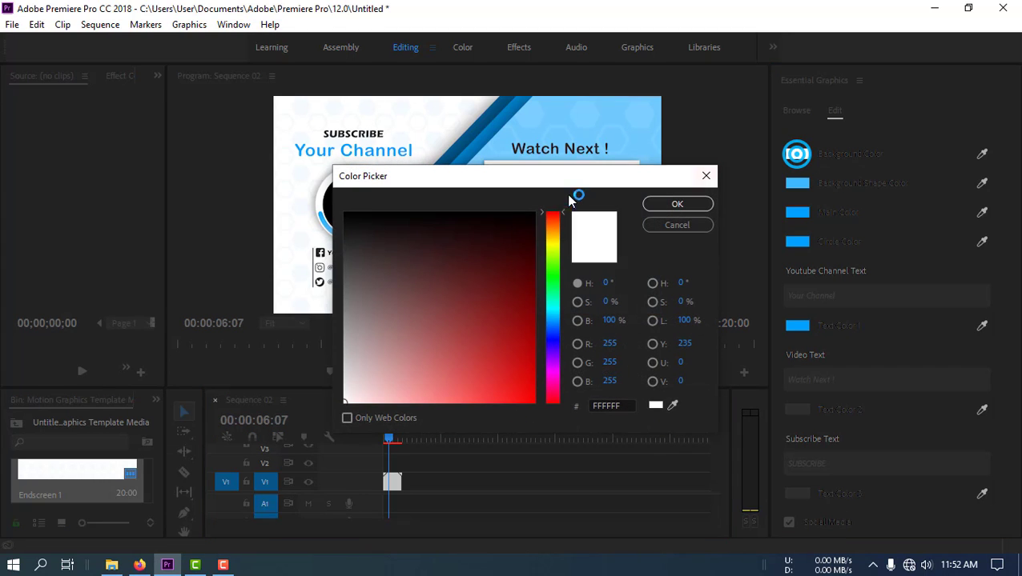
pyautogui.moveTo(520, 257); pyautogui.dragTo(538, 210)
pyautogui.click(671, 204)
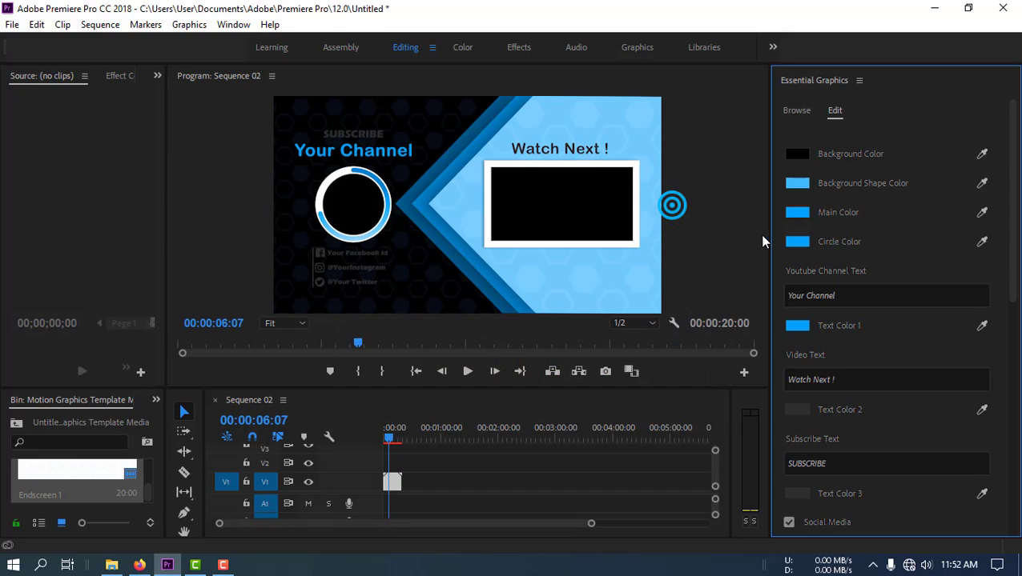
# Make the Background Shape, Main and Circle colours yellow (FFF83E)
pyautogui.click(796, 183)
pyautogui.click(553, 242)
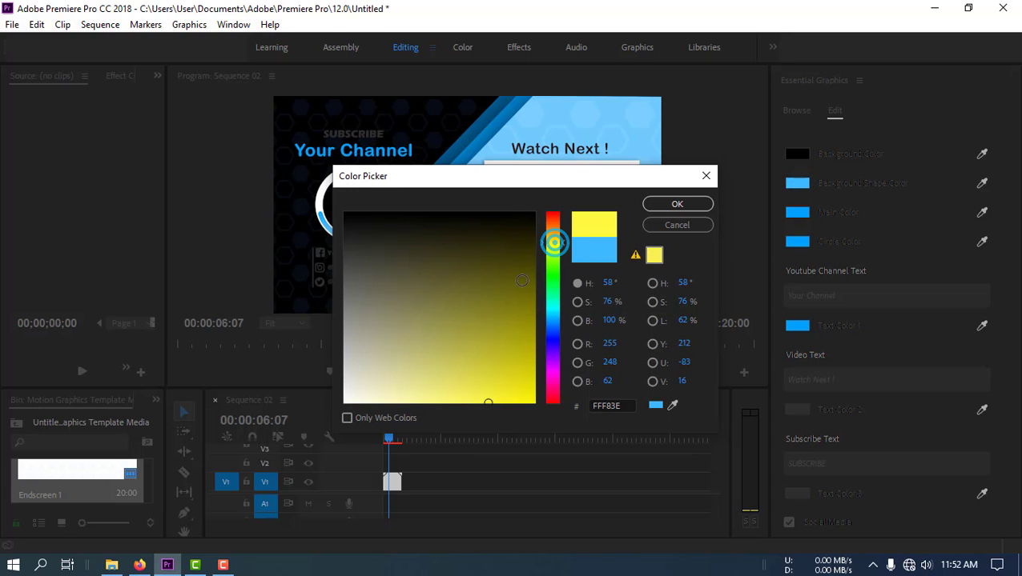
pyautogui.click(671, 203)
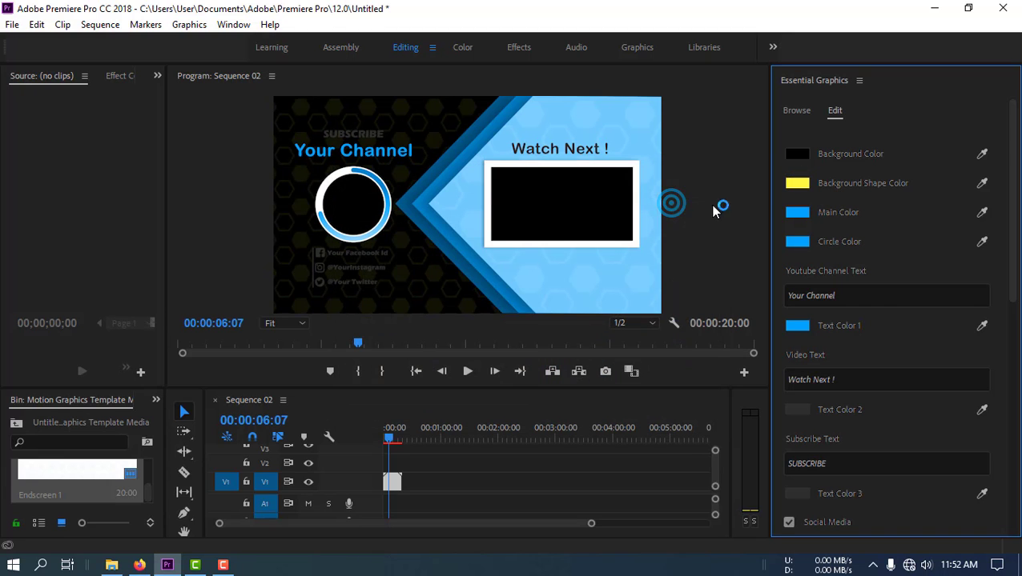
pyautogui.click(803, 212)
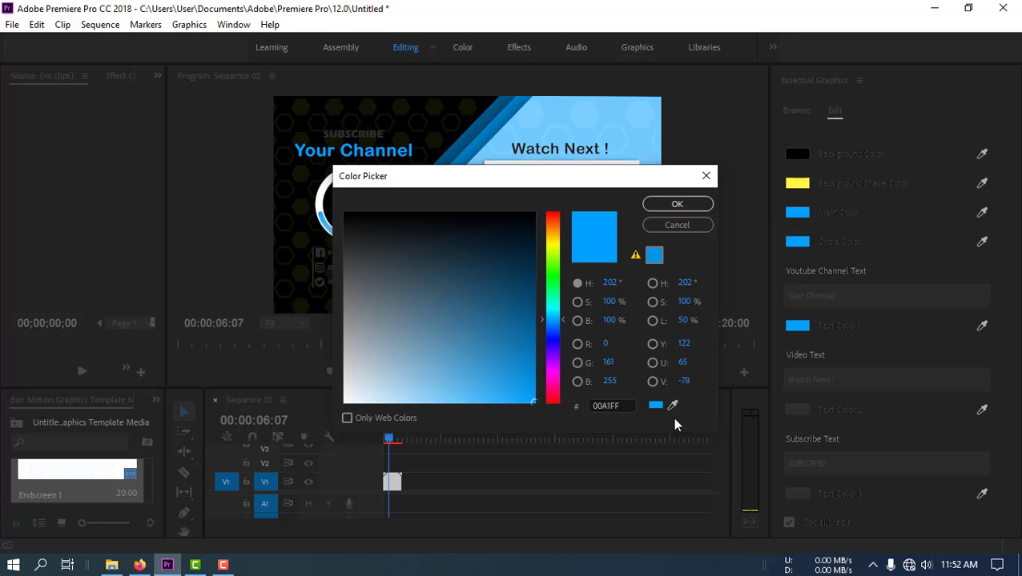
pyautogui.click(672, 406)
pyautogui.click(802, 183)
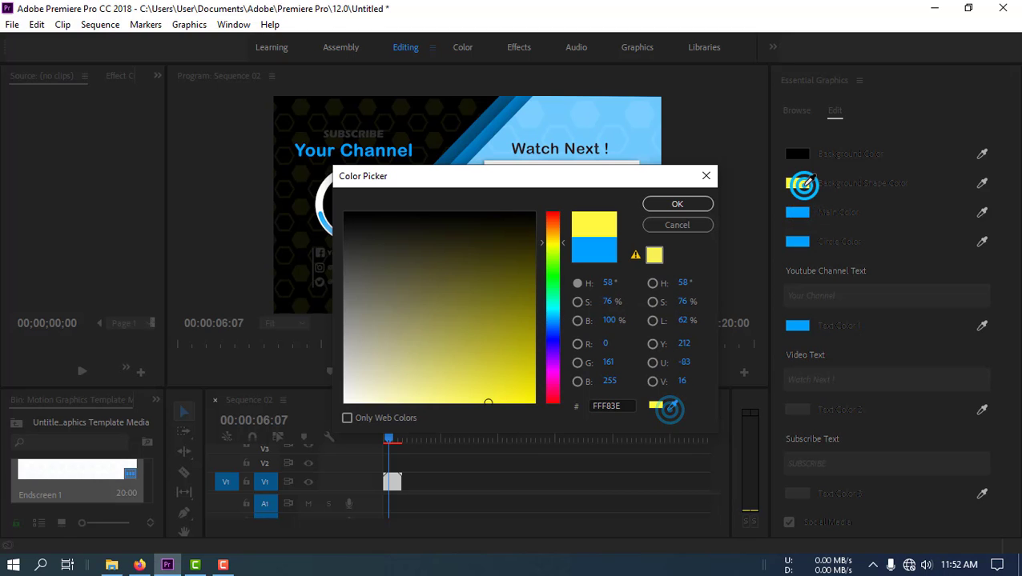
pyautogui.click(679, 205)
pyautogui.click(814, 242)
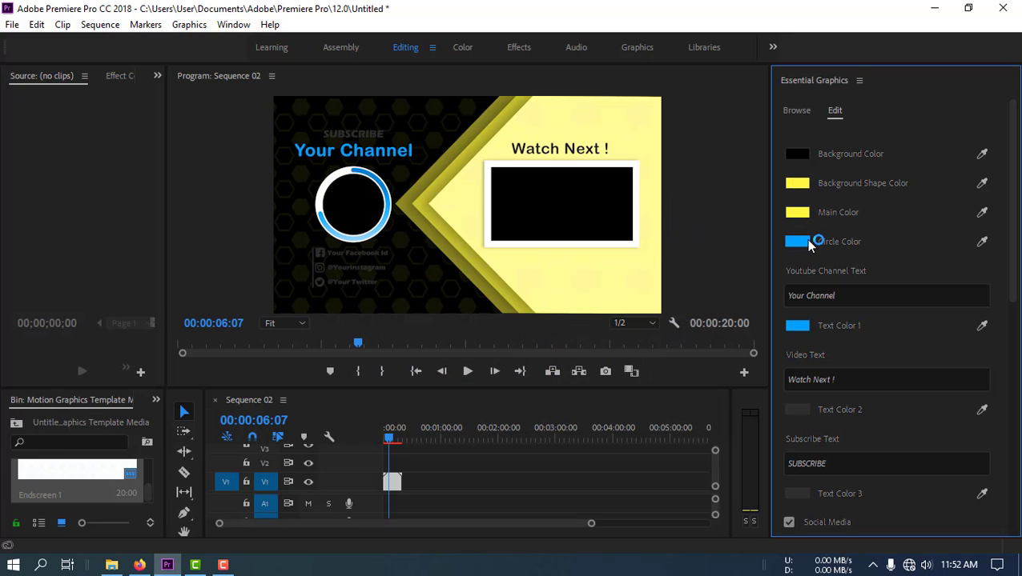
pyautogui.click(671, 406)
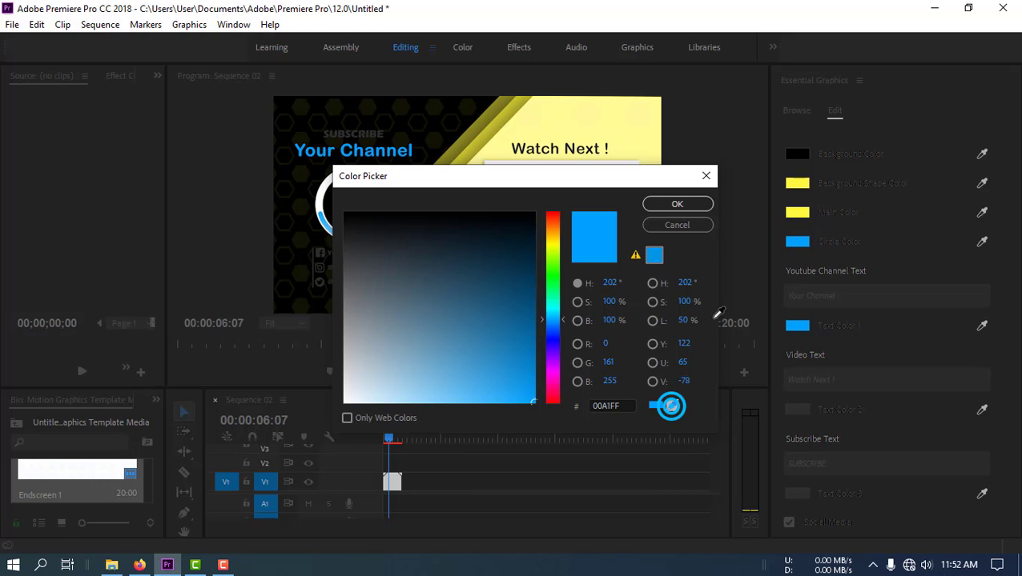
pyautogui.click(798, 213)
pyautogui.click(676, 205)
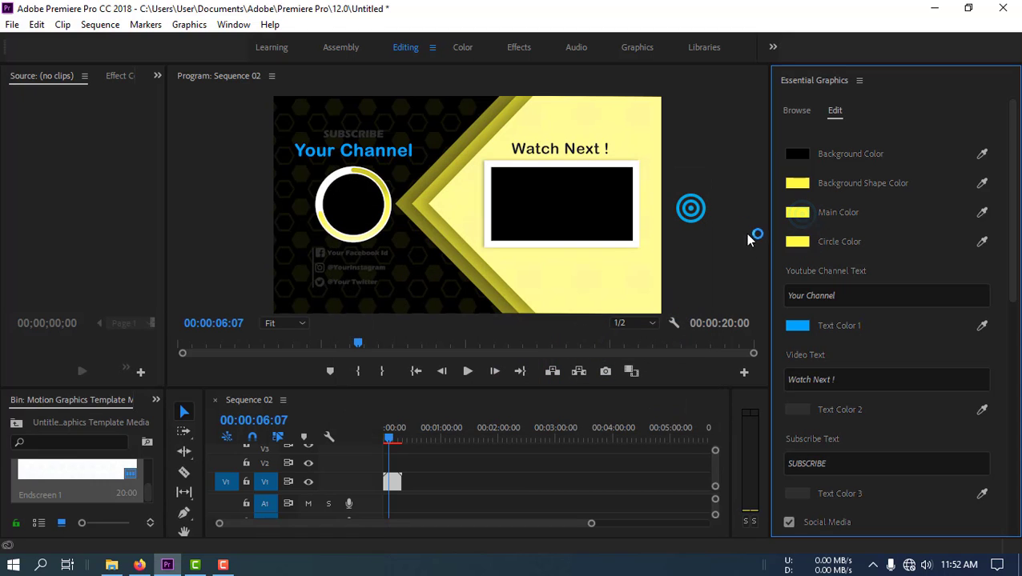
# Rename the channel text to 'flatmotion' and give Text Color 1 the yellow circle colour
pyautogui.click(858, 294)
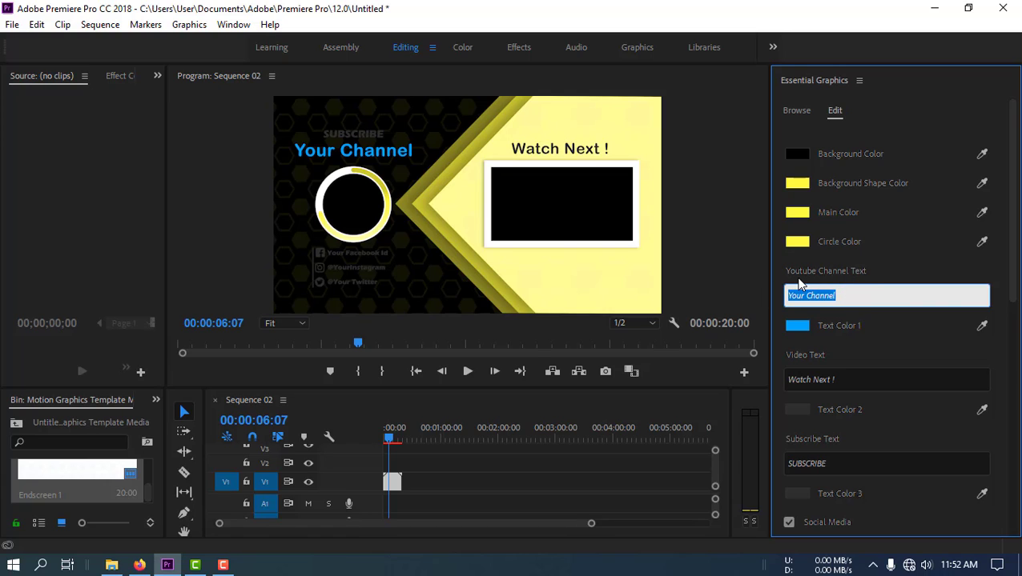
pyautogui.click(842, 279)
pyautogui.write('flatmotion')
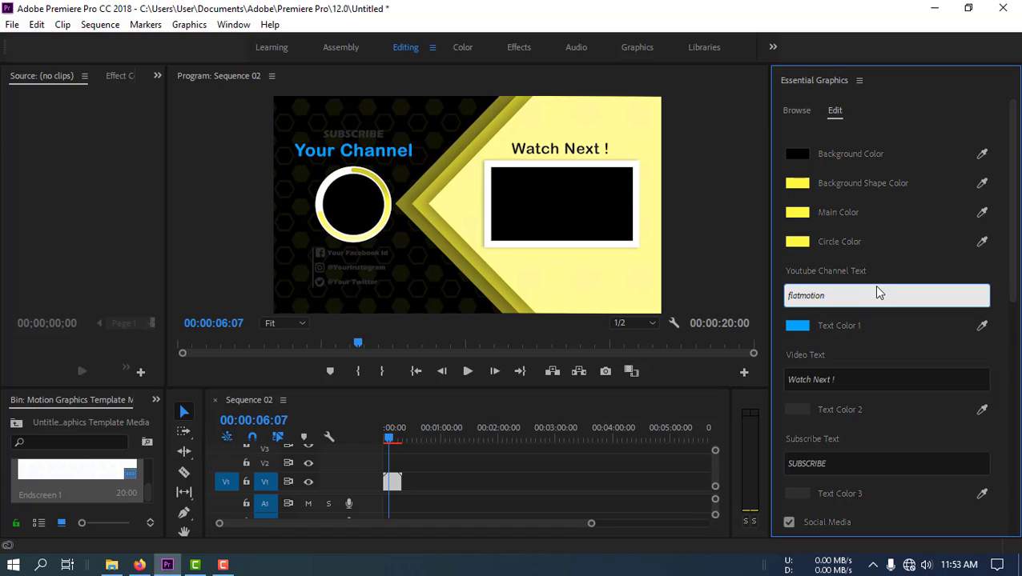
pyautogui.click(878, 273)
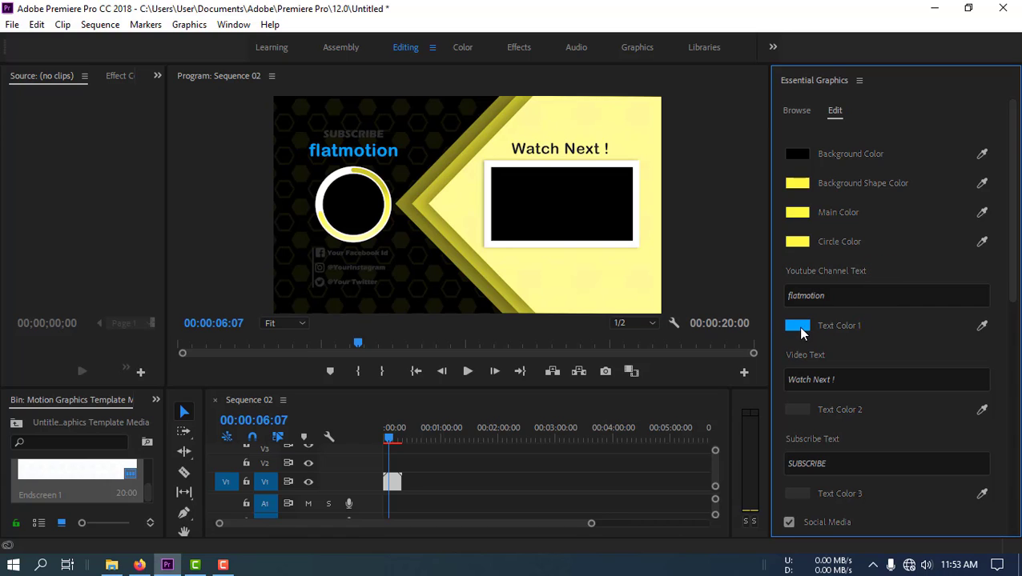
pyautogui.click(798, 240)
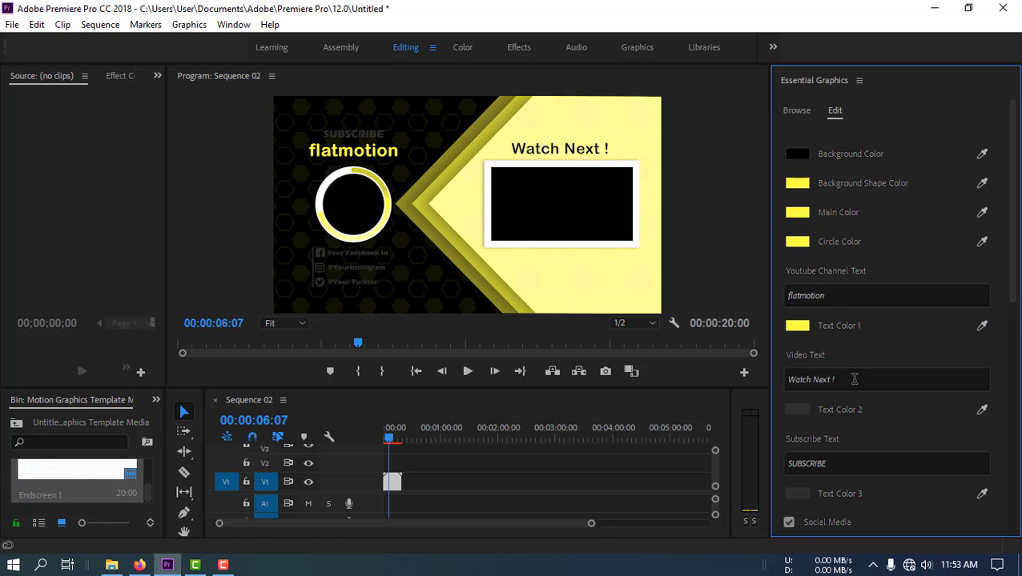
# Change the 'Watch Next !' title text to 'New Video'
pyautogui.click(855, 380)
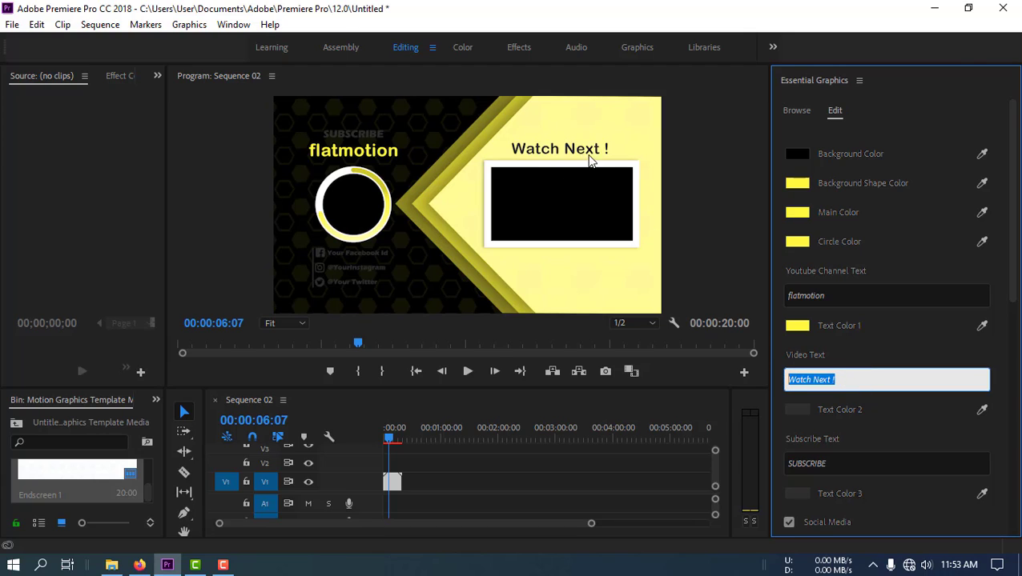
pyautogui.click(833, 371)
pyautogui.write('New Video')
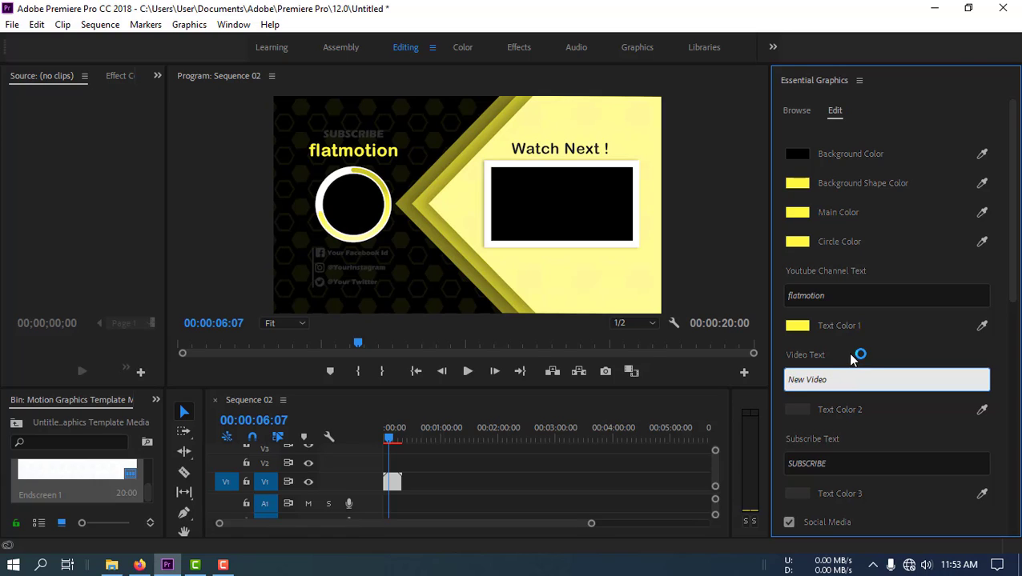
pyautogui.click(849, 354)
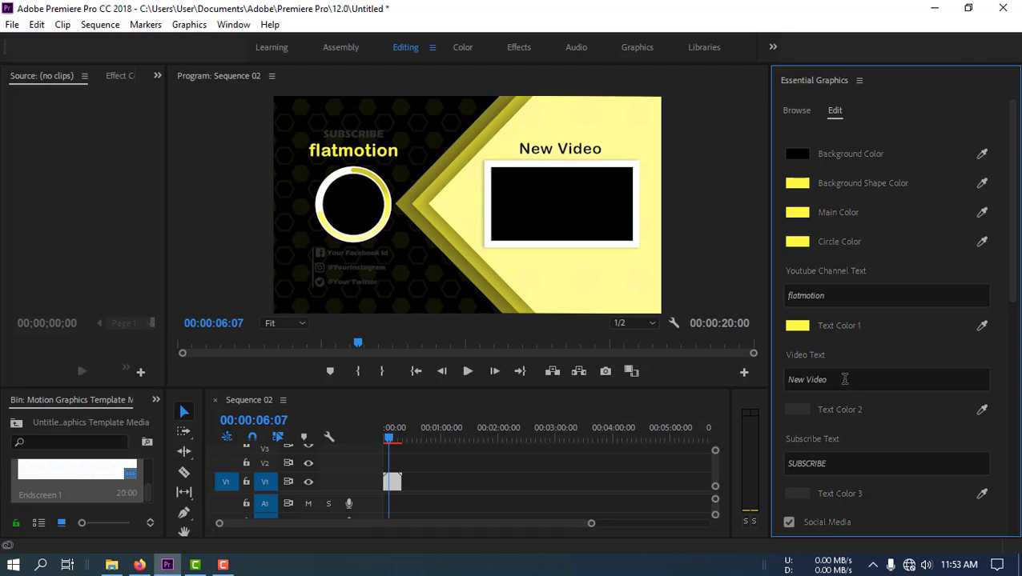
# Eyedrop white for the SUBSCRIBE text (Text Color 2) and black for Text Color 3
pyautogui.click(798, 410)
pyautogui.click(981, 410)
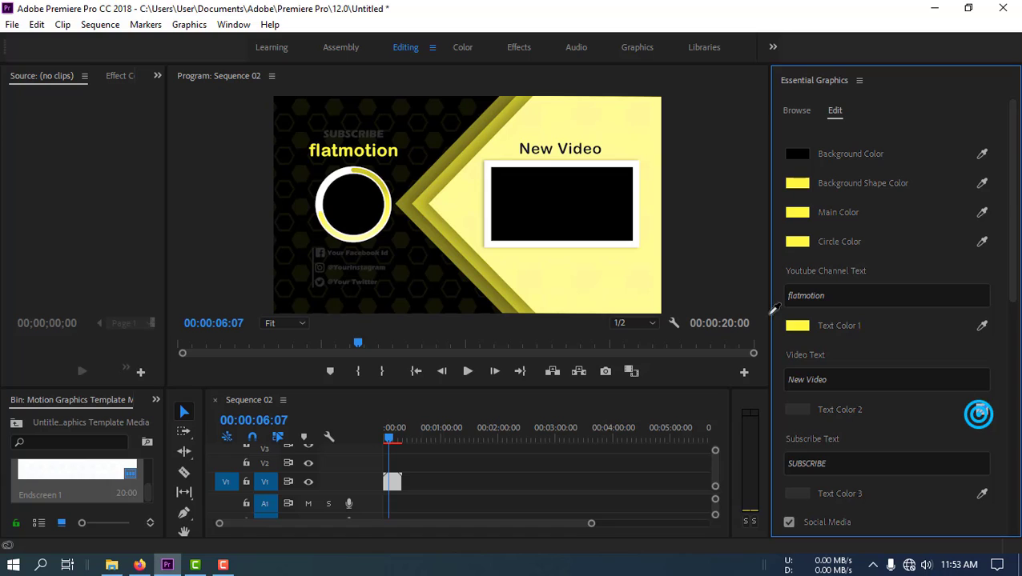
pyautogui.click(619, 244)
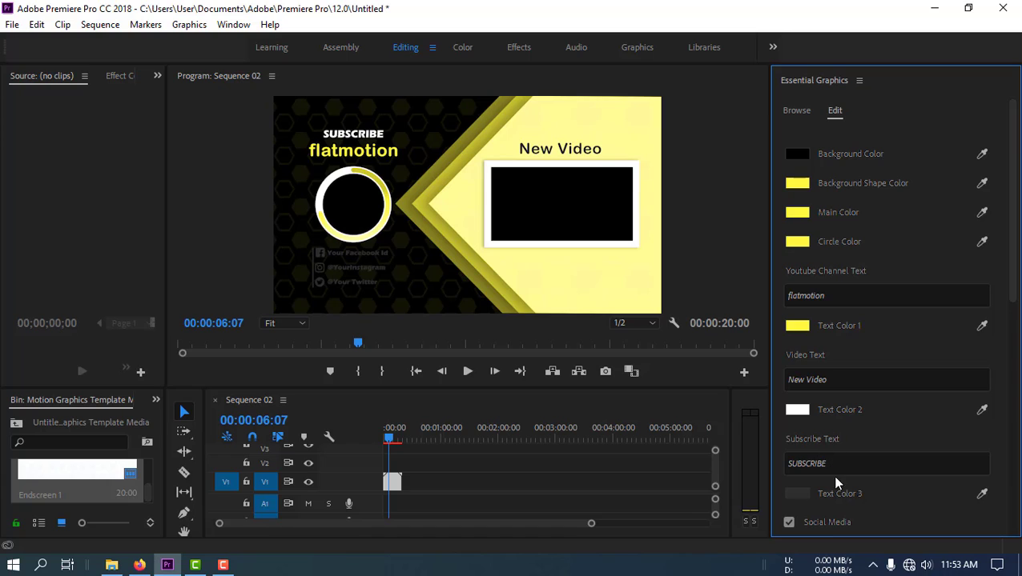
pyautogui.click(982, 494)
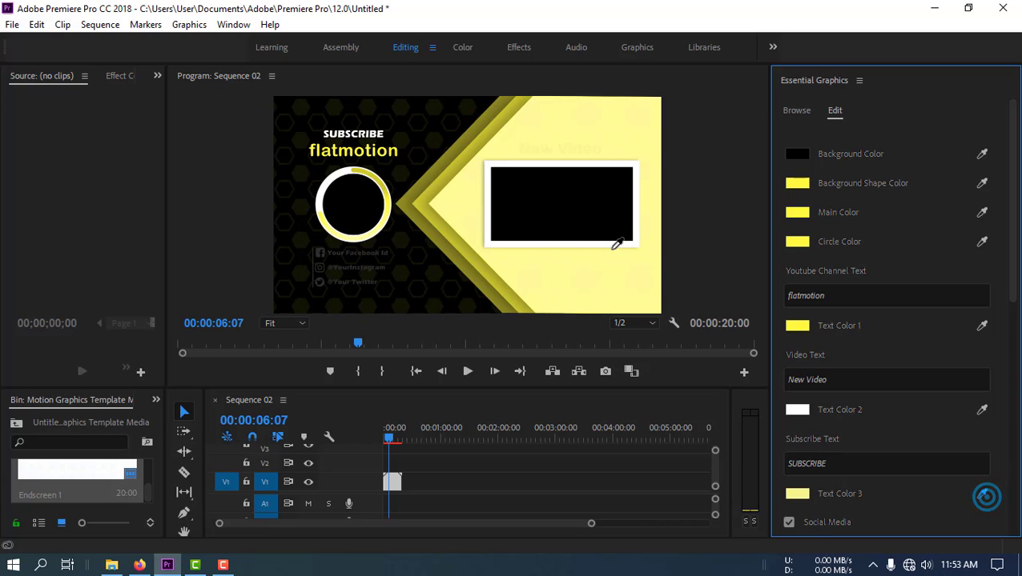
pyautogui.click(439, 254)
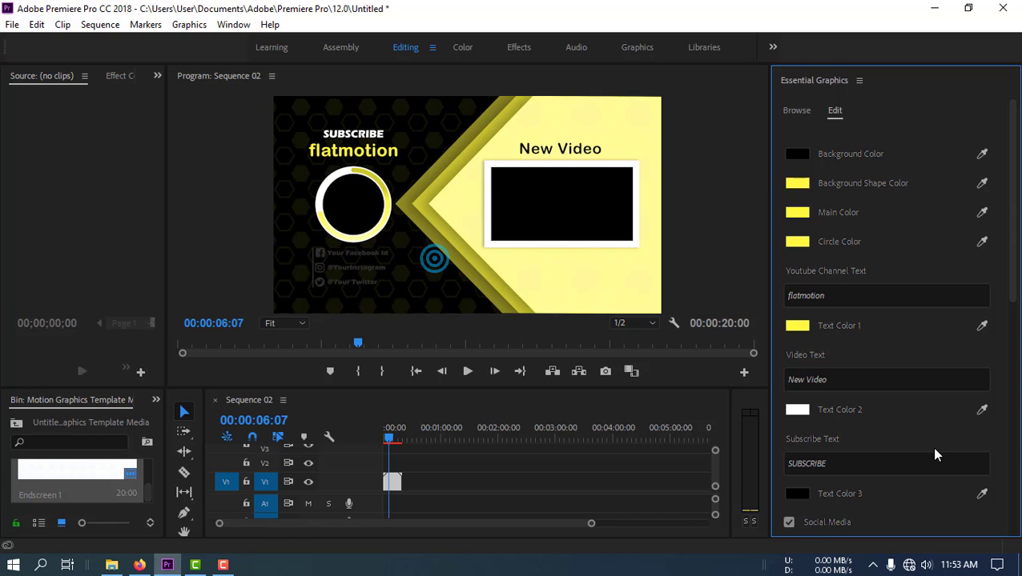
# Toggle Social Media off and on, then set Social Media Color to white (FFFFFF)
pyautogui.scroll(-1, 938, 441)
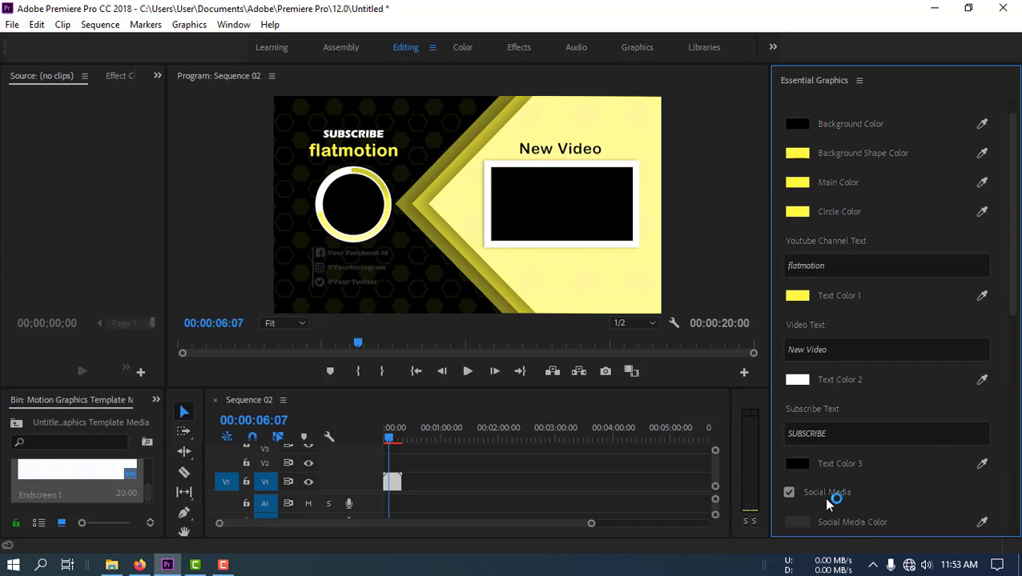
pyautogui.scroll(-1, 879, 490)
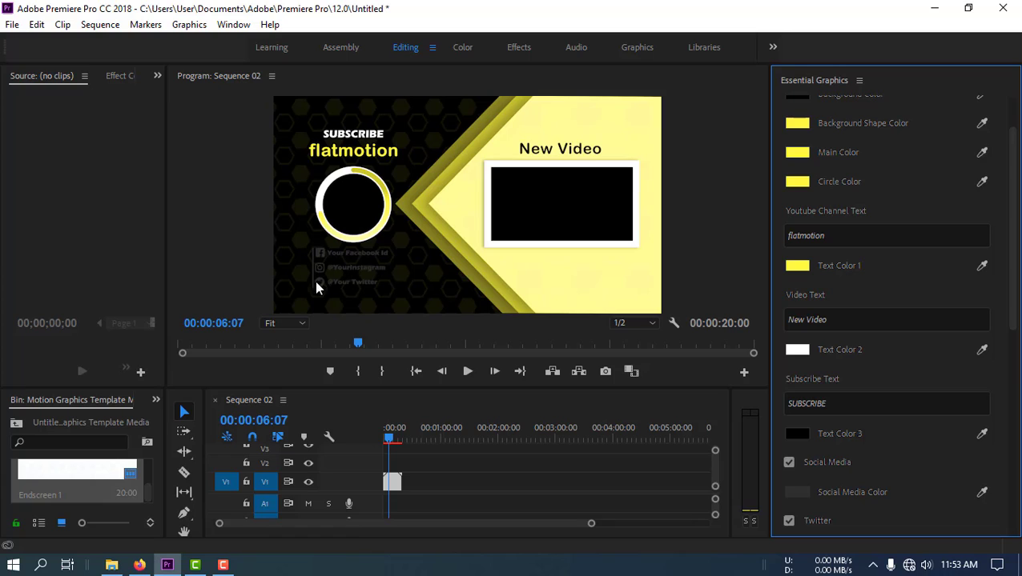
pyautogui.click(789, 463)
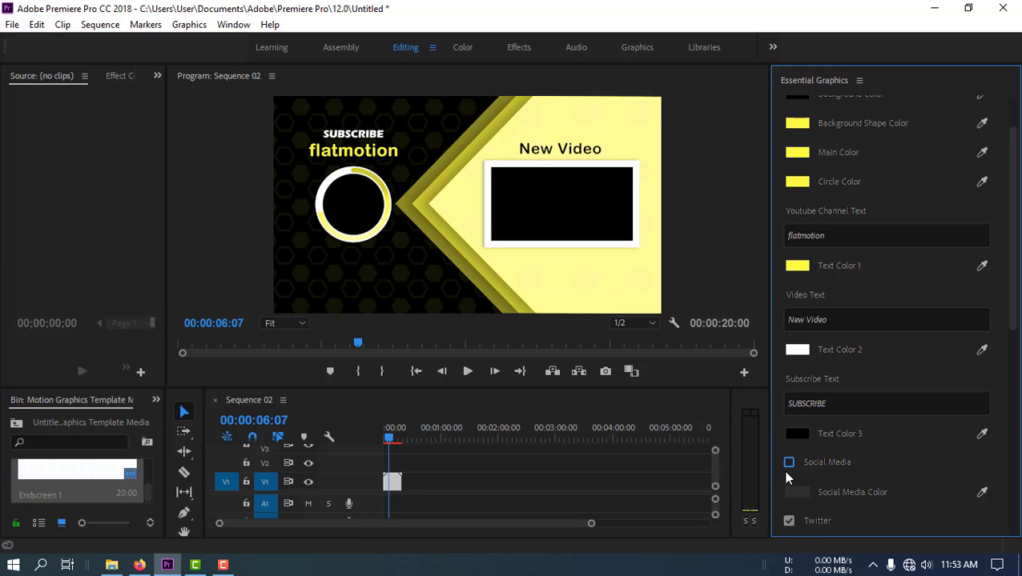
pyautogui.click(789, 463)
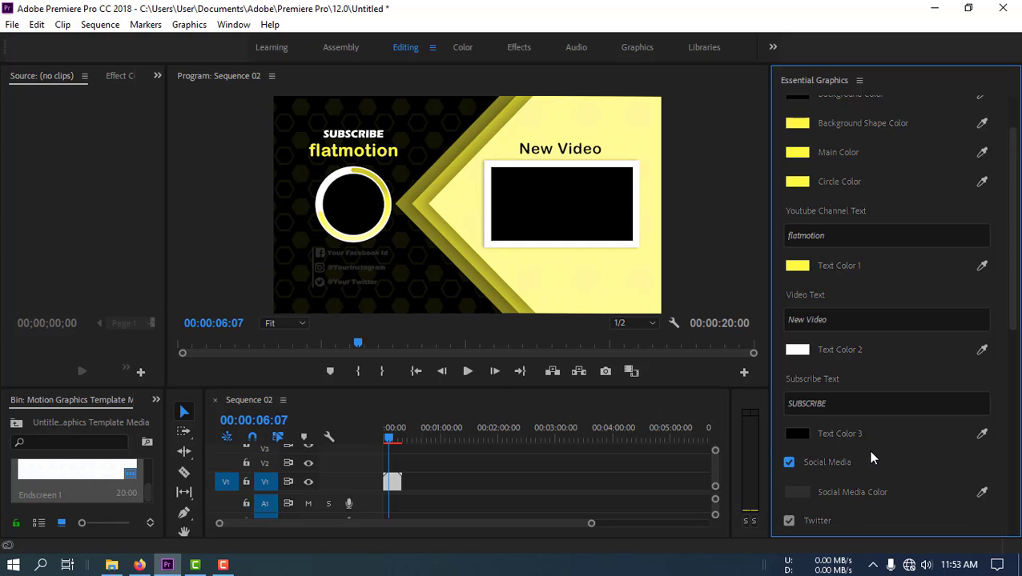
pyautogui.scroll(-1, 868, 450)
pyautogui.click(804, 463)
pyautogui.moveTo(417, 304); pyautogui.dragTo(345, 404)
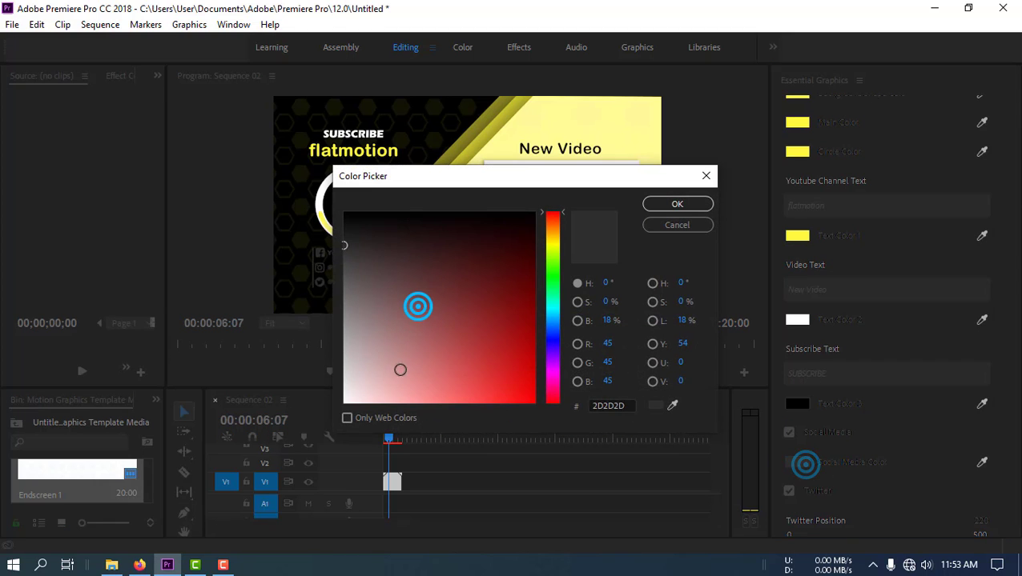
pyautogui.click(665, 206)
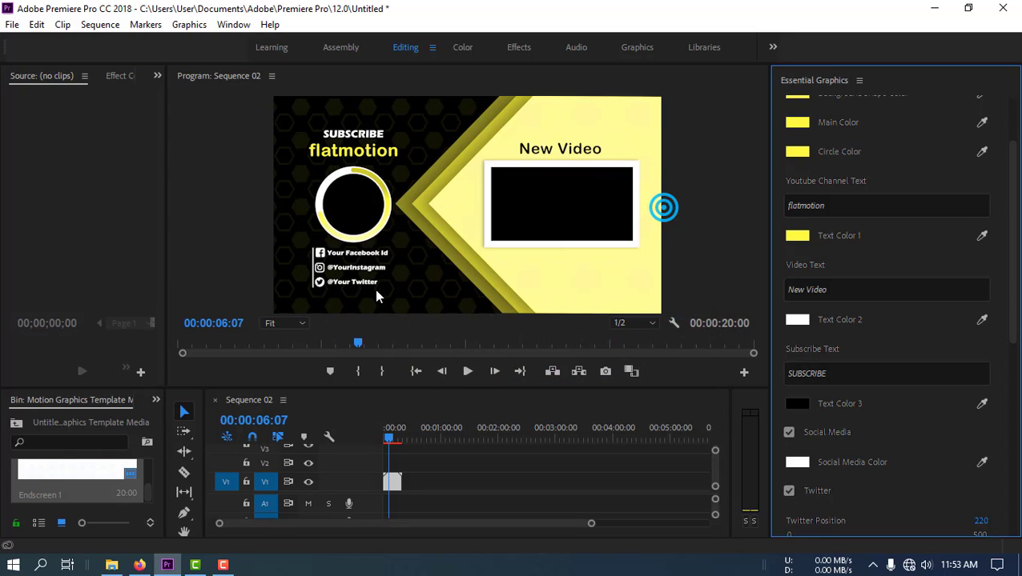
# Toggle the Twitter handle off and back on twice to check it on the endscreen
pyautogui.scroll(-1, 894, 461)
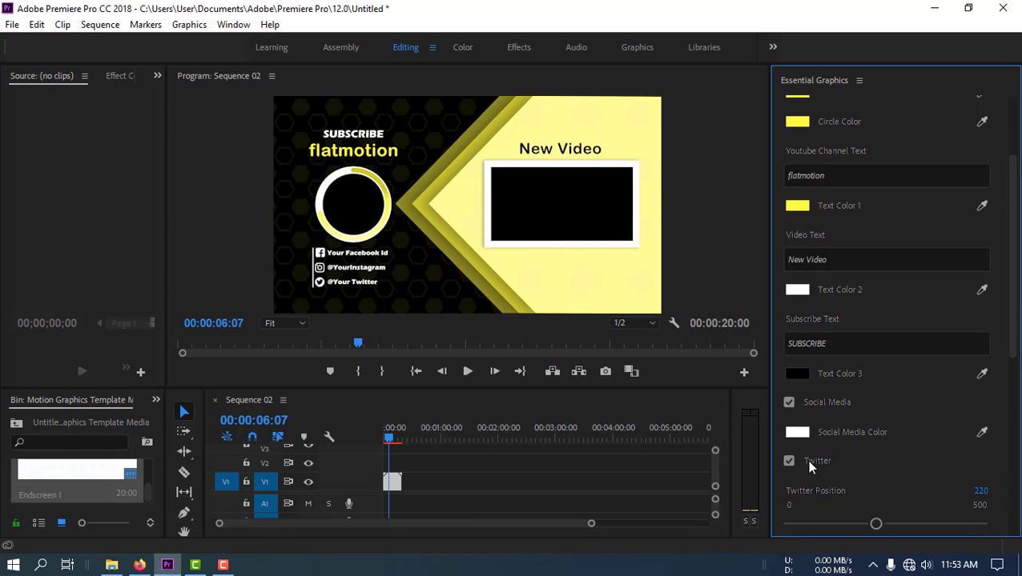
pyautogui.click(790, 462)
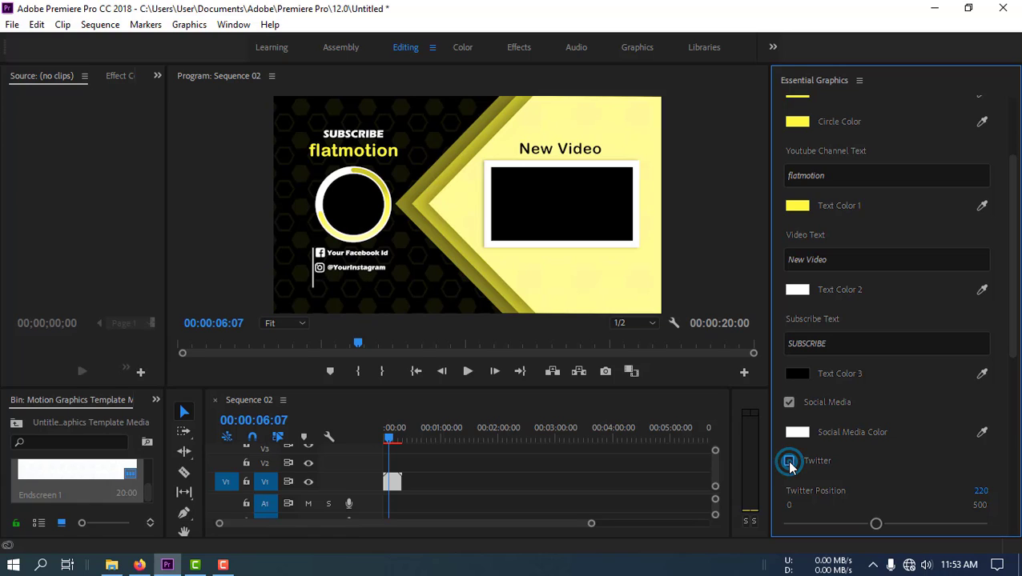
pyautogui.click(789, 463)
pyautogui.click(789, 462)
pyautogui.click(789, 462)
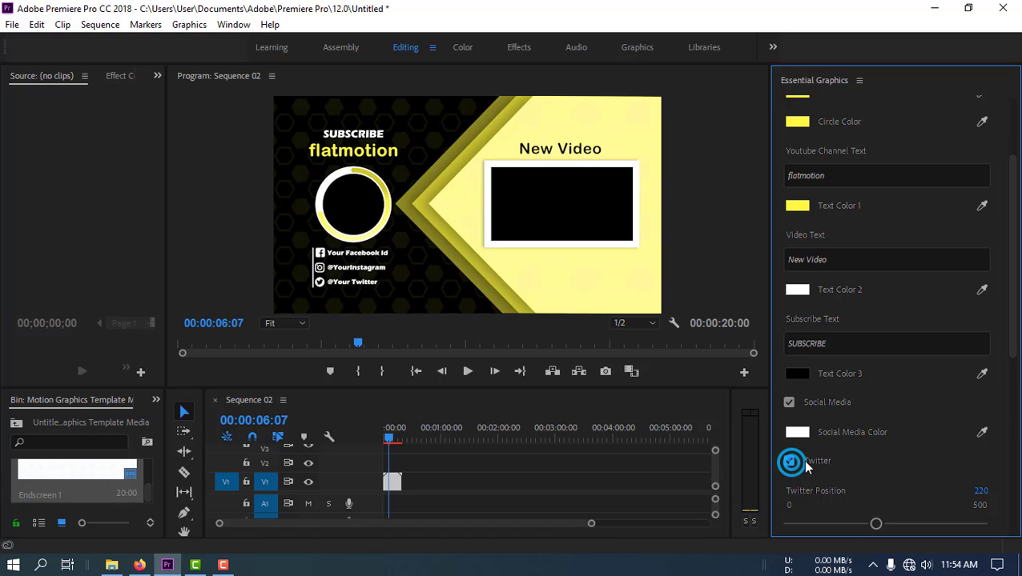
pyautogui.scroll(-2, 868, 454)
pyautogui.scroll(-2, 835, 418)
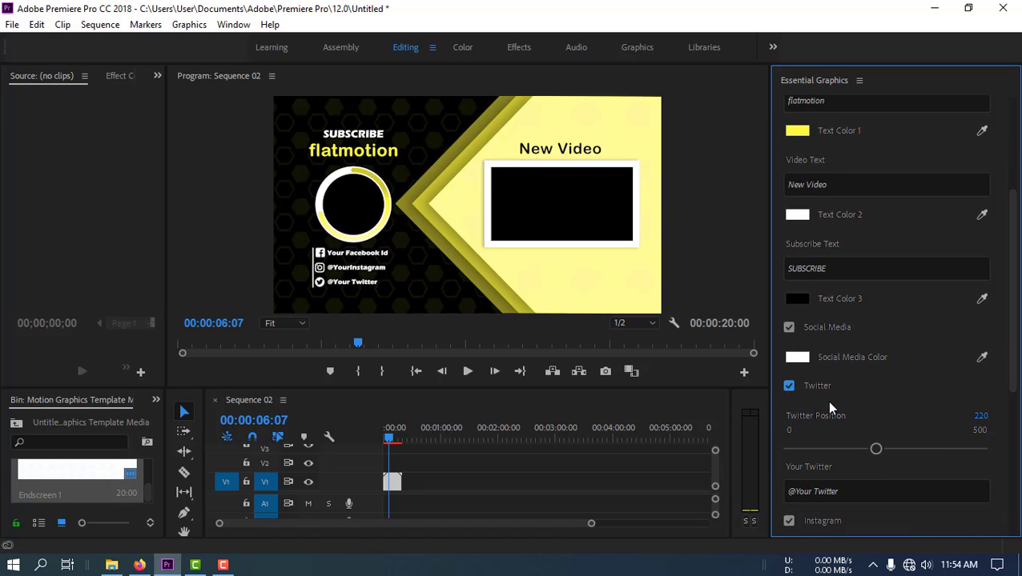
pyautogui.scroll(-1, 829, 407)
pyautogui.scroll(-1, 828, 398)
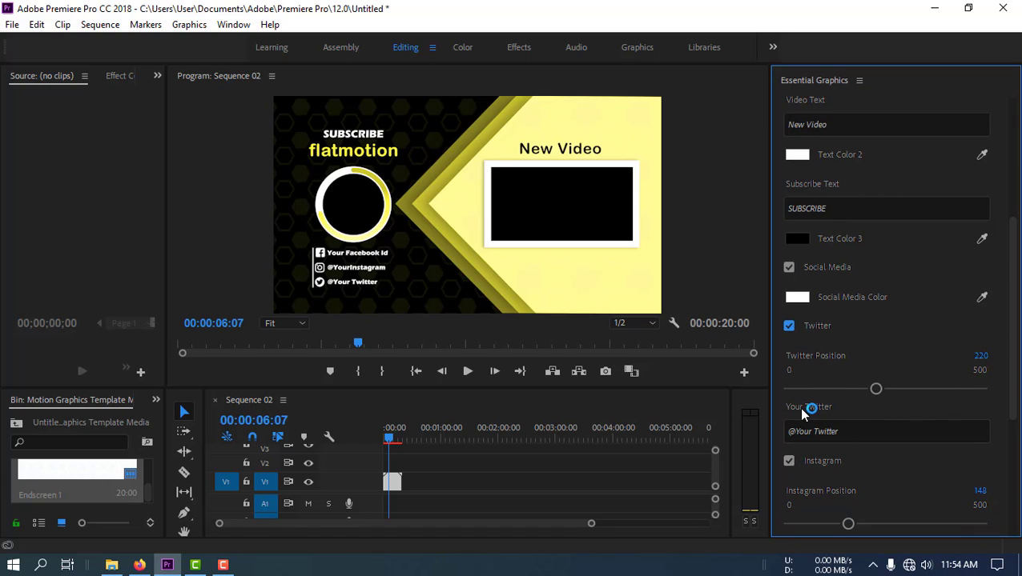
pyautogui.click(847, 433)
pyautogui.moveTo(848, 434); pyautogui.dragTo(786, 438)
pyautogui.write('@flatm')
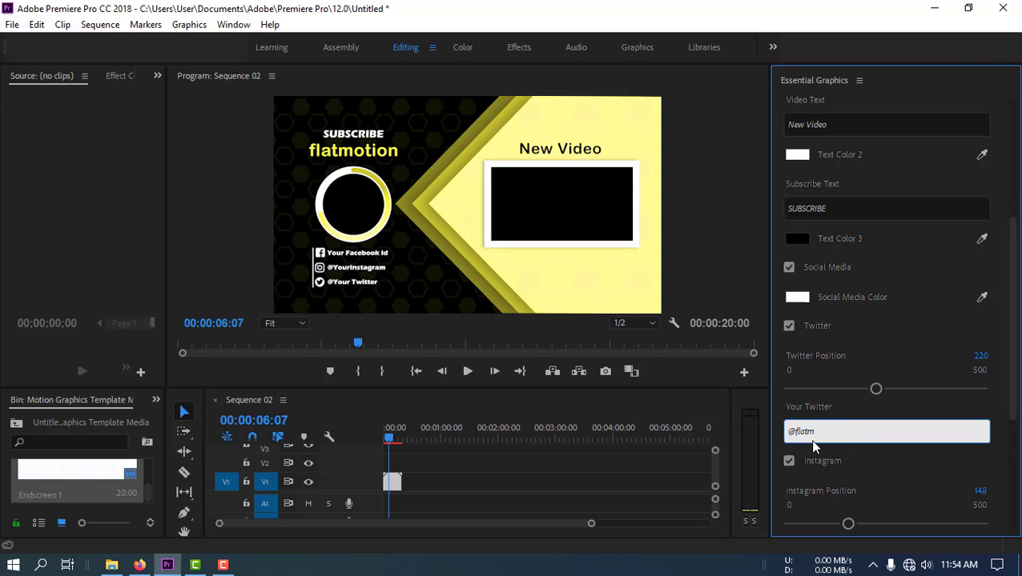
pyautogui.click(883, 461)
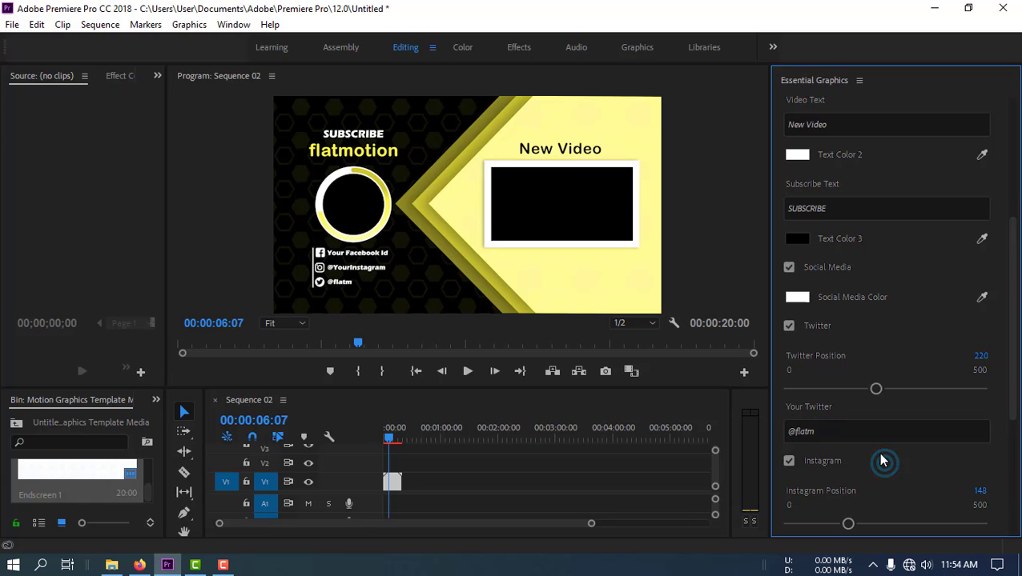
pyautogui.scroll(-1, 896, 438)
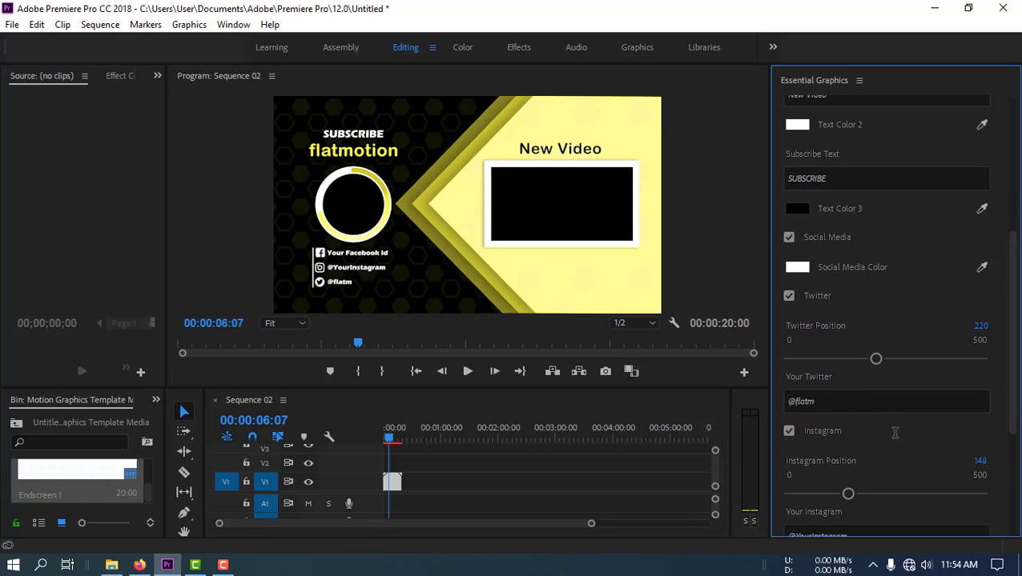
# Toggle the Instagram line off and back on
pyautogui.click(790, 431)
pyautogui.click(790, 432)
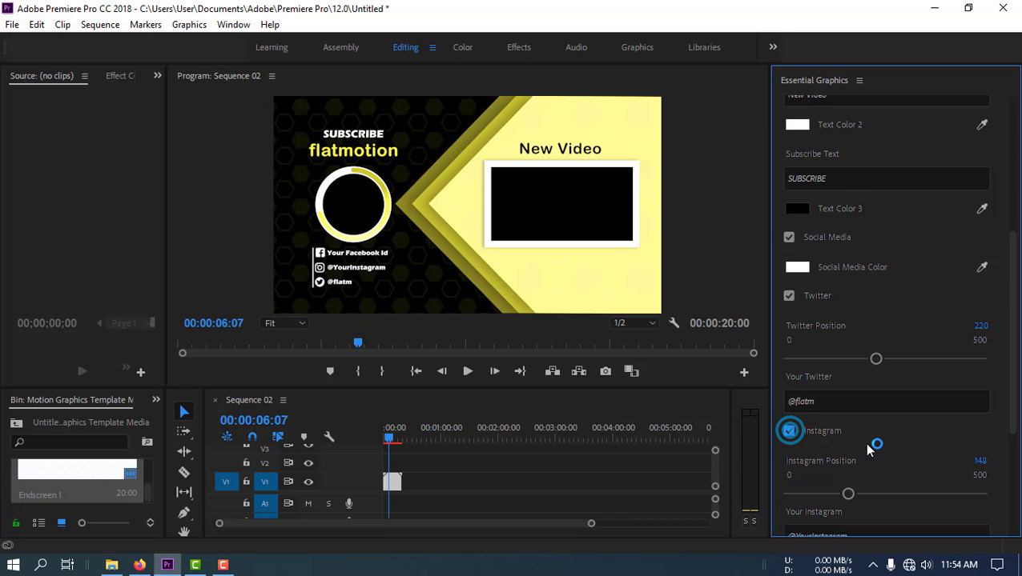
pyautogui.scroll(-1, 865, 446)
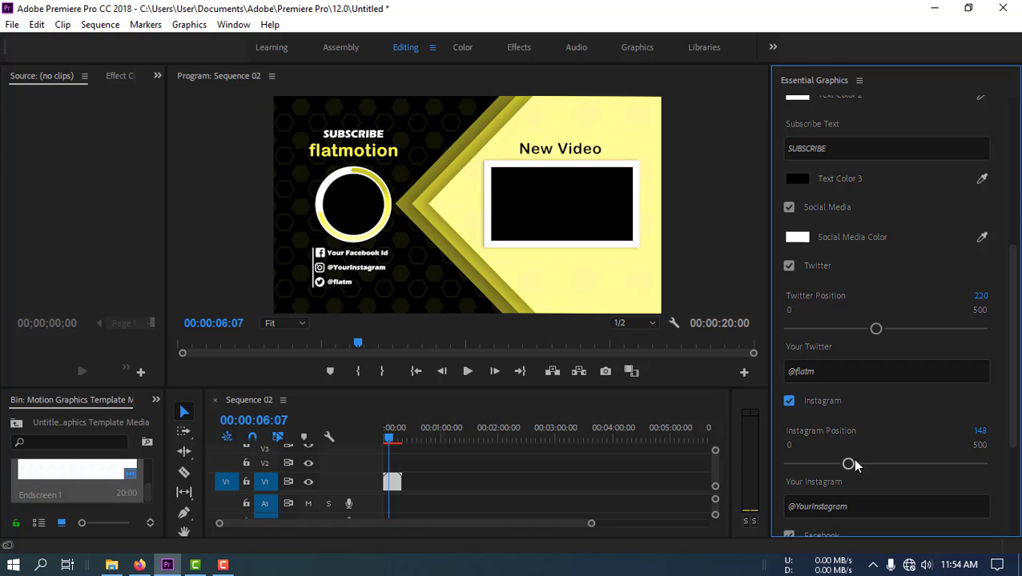
pyautogui.scroll(-1, 849, 457)
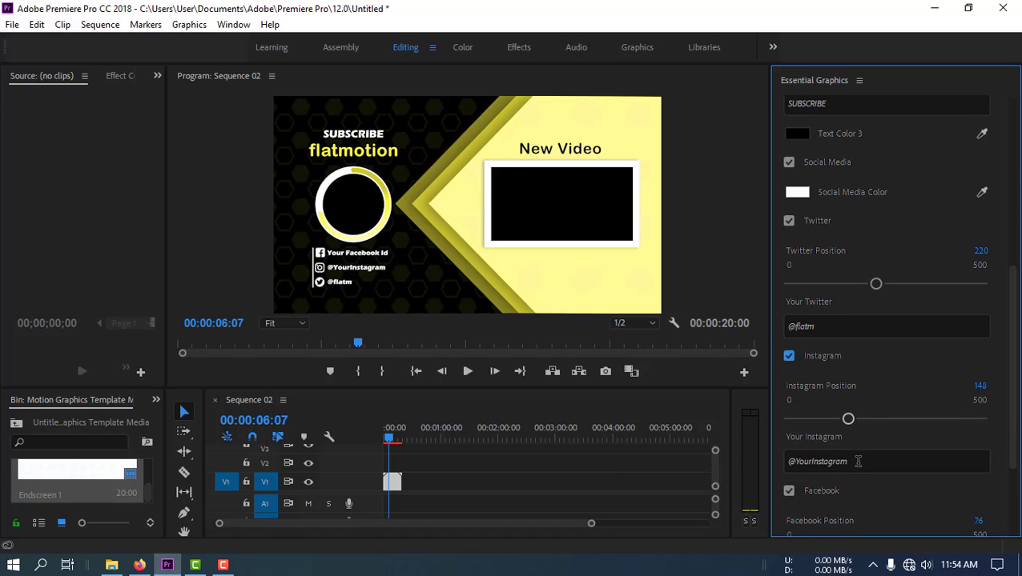
# Replace 'Your Instagram' with 'flatm' and switch the Facebook line off
pyautogui.click(862, 463)
pyautogui.moveTo(843, 462); pyautogui.dragTo(857, 462)
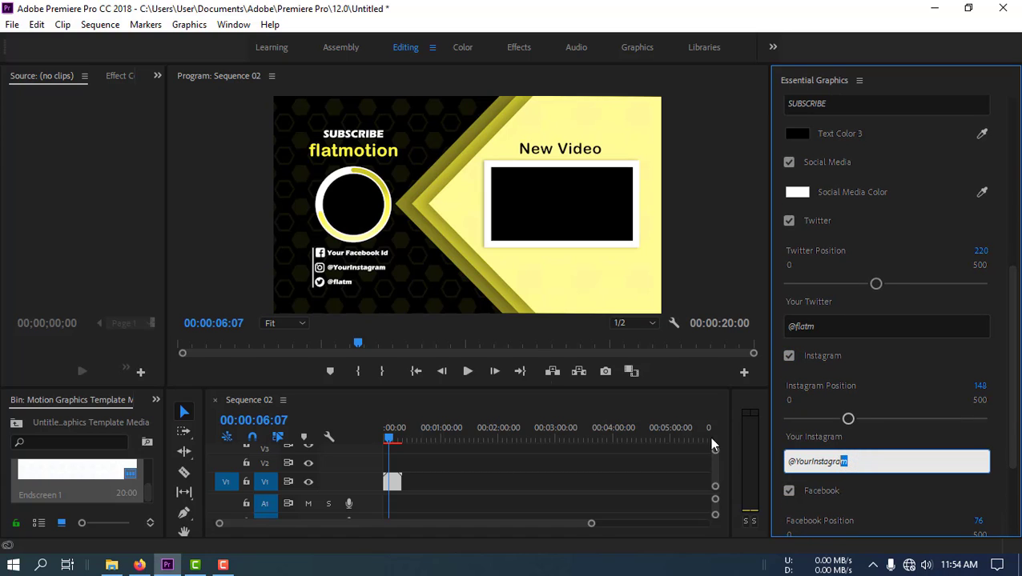
pyautogui.doubleClick(872, 460)
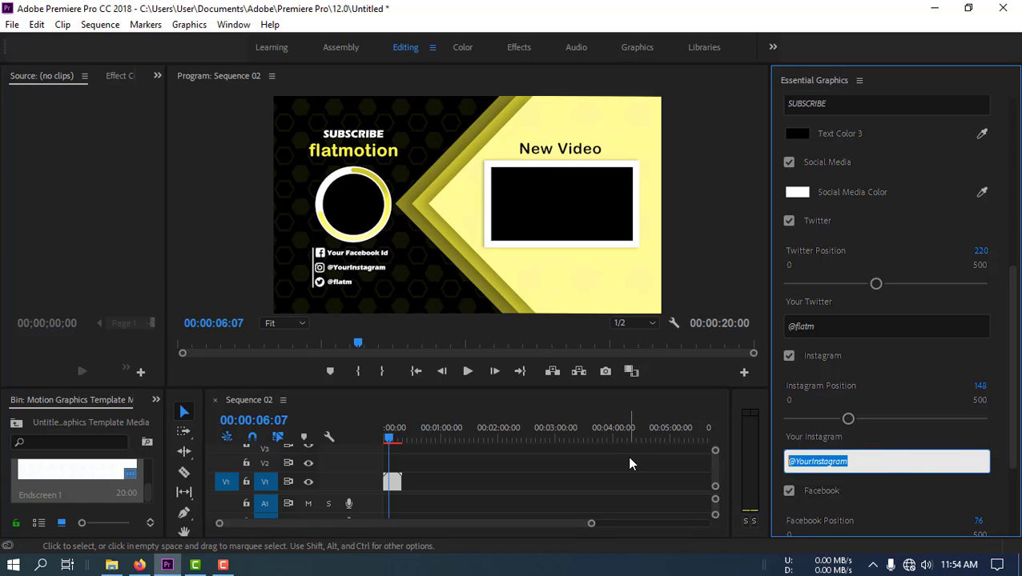
pyautogui.write('flat')
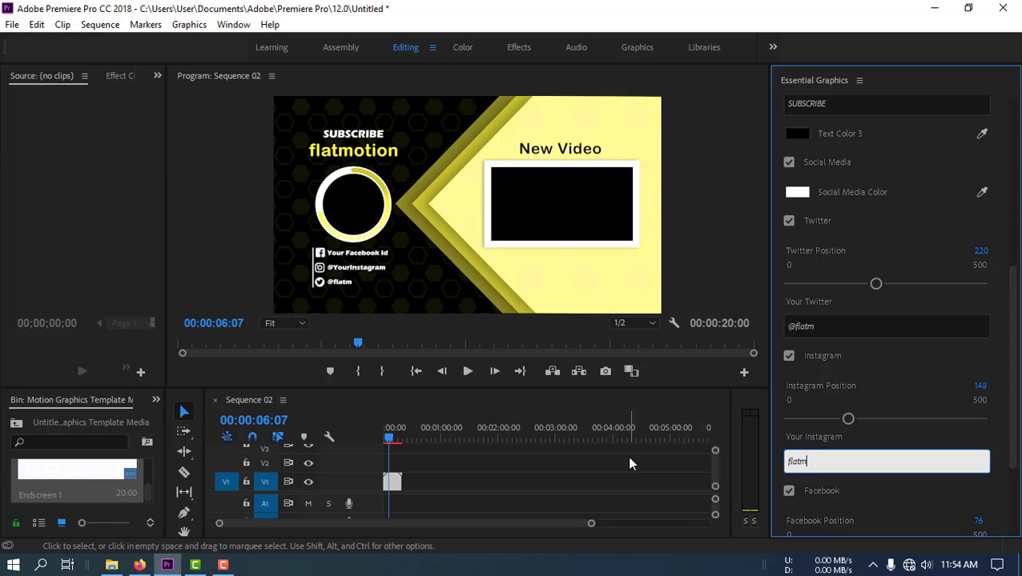
pyautogui.write('m')
pyautogui.click(886, 443)
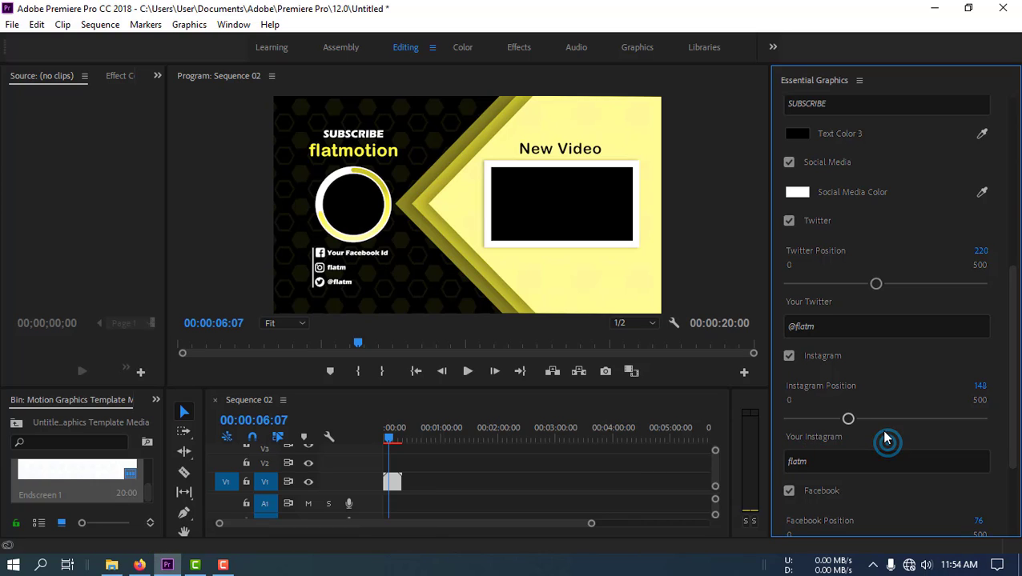
pyautogui.scroll(-1, 836, 432)
pyautogui.click(789, 447)
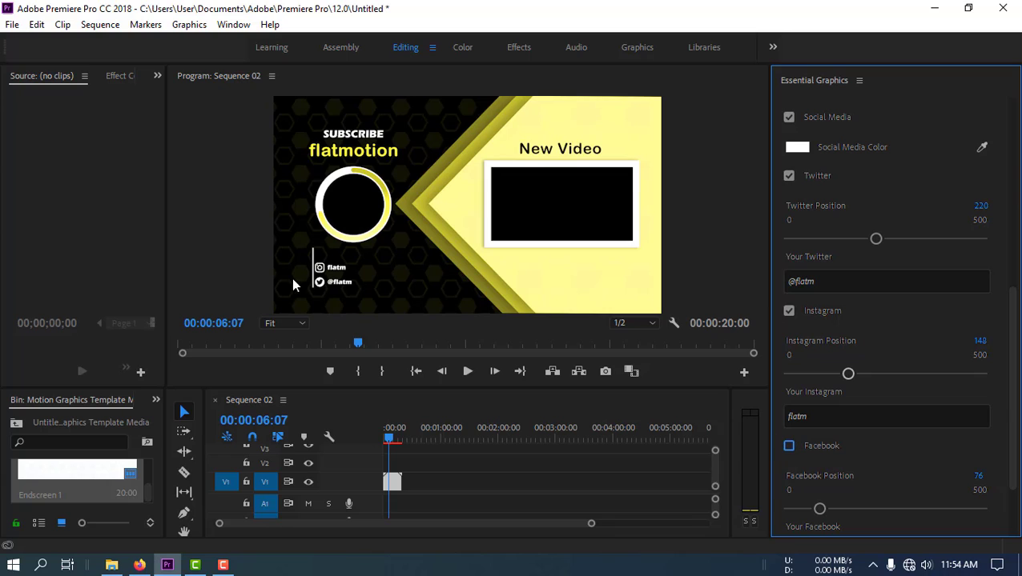
# Turn Facebook back on and change its text from 'Your Facebook Id' to 'flatmotionnnn'
pyautogui.click(789, 447)
pyautogui.scroll(-1, 874, 444)
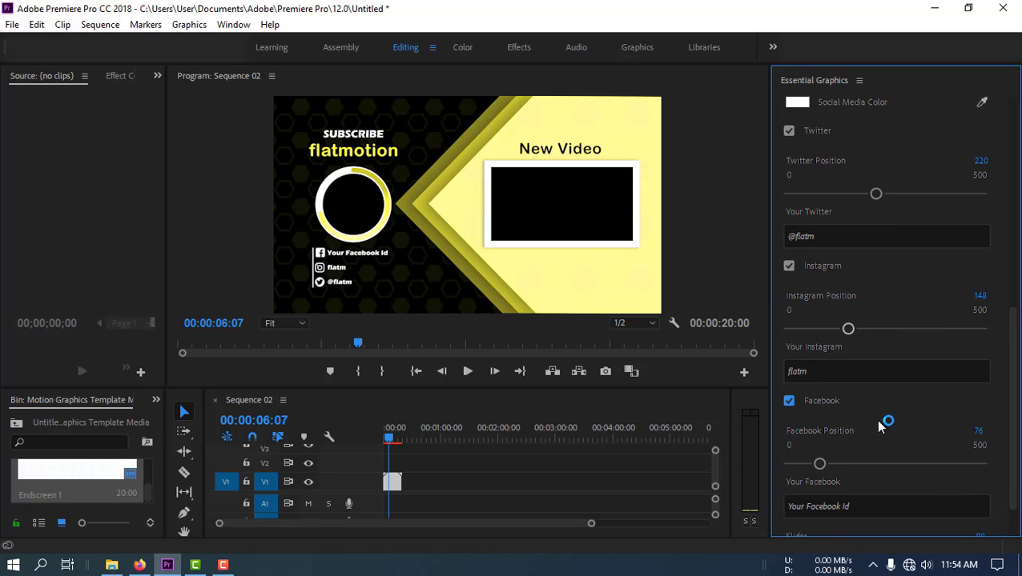
pyautogui.scroll(-1, 877, 449)
pyautogui.click(840, 477)
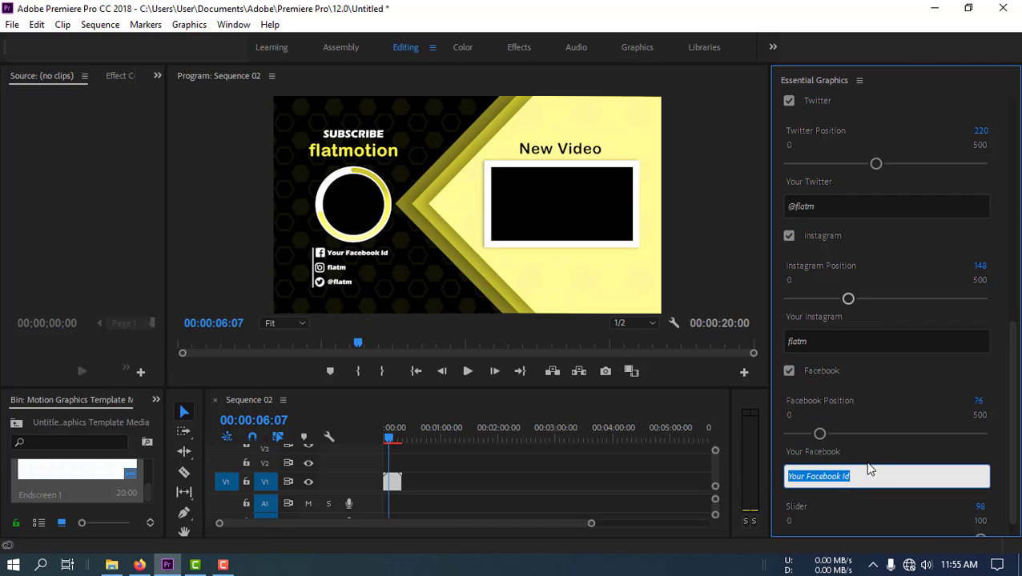
pyautogui.write('flatmotionnnn')
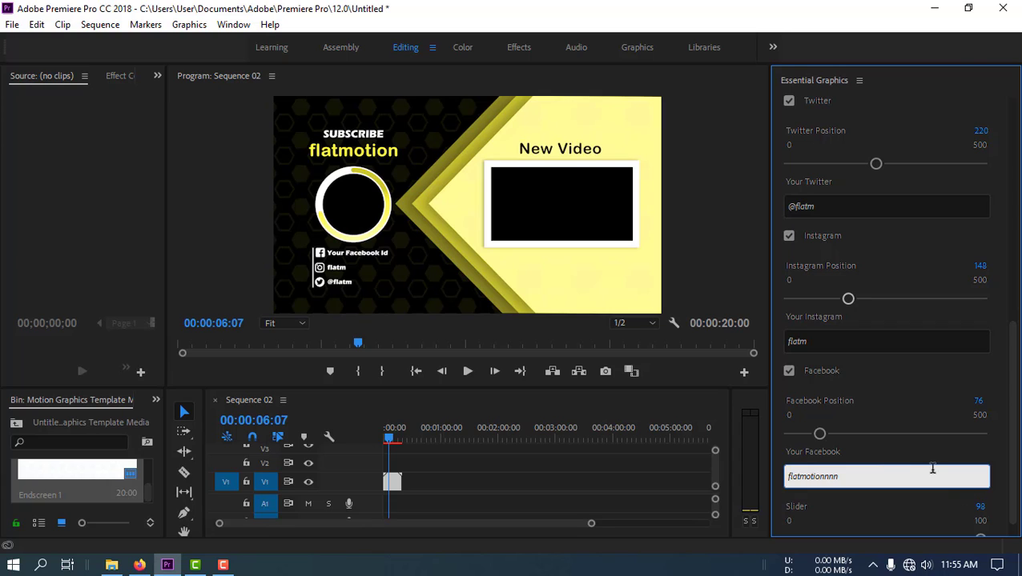
pyautogui.click(903, 454)
pyautogui.scroll(-1, 898, 440)
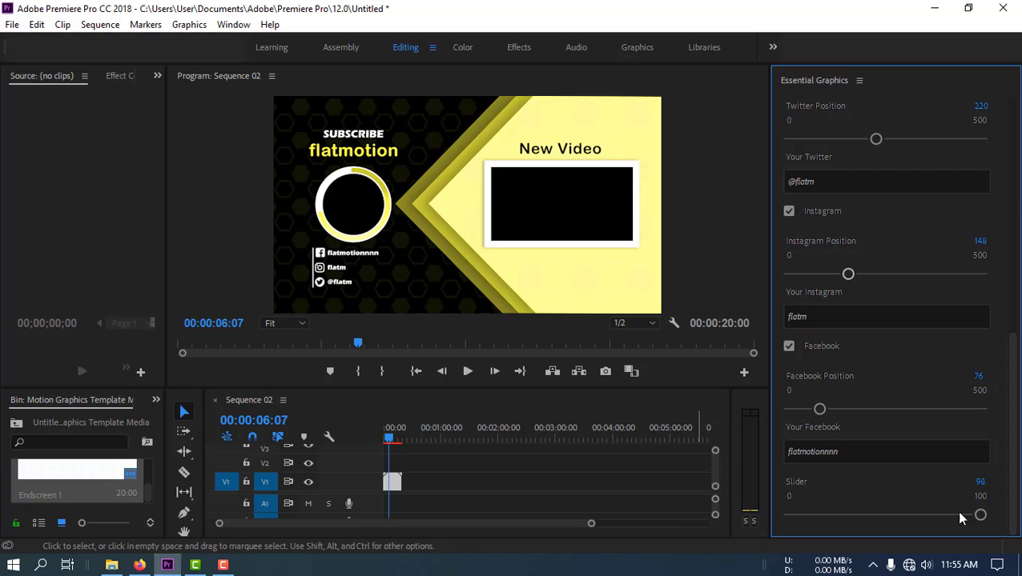
# Set Slider to 64, hide Facebook, and move Instagram to position 71 and Twitter to 156
pyautogui.moveTo(980, 515)
pyautogui.mouseDown()
pyautogui.moveTo(904, 518)
pyautogui.moveTo(915, 521)
pyautogui.mouseUp()
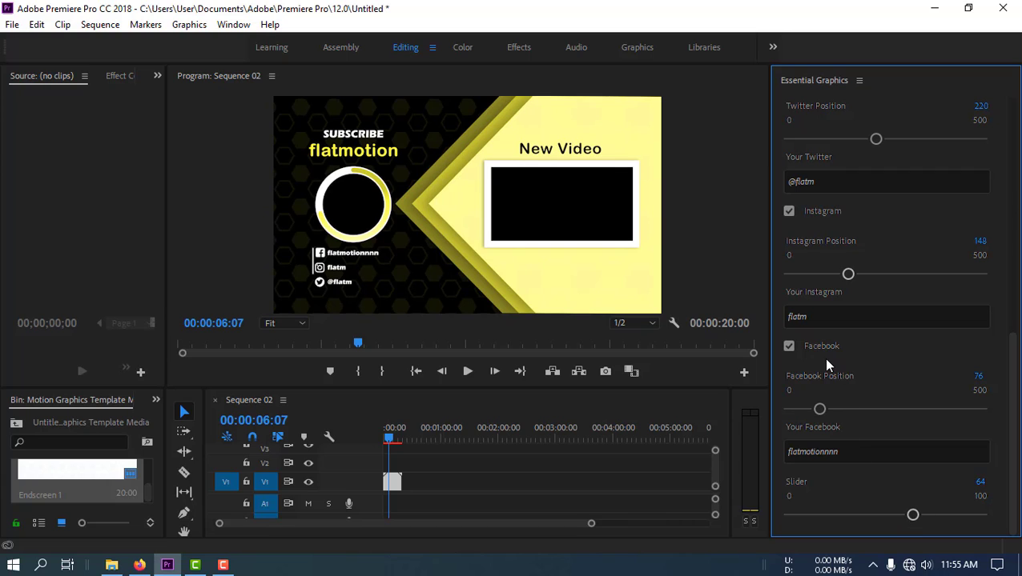
pyautogui.click(789, 347)
pyautogui.moveTo(849, 274); pyautogui.dragTo(820, 282)
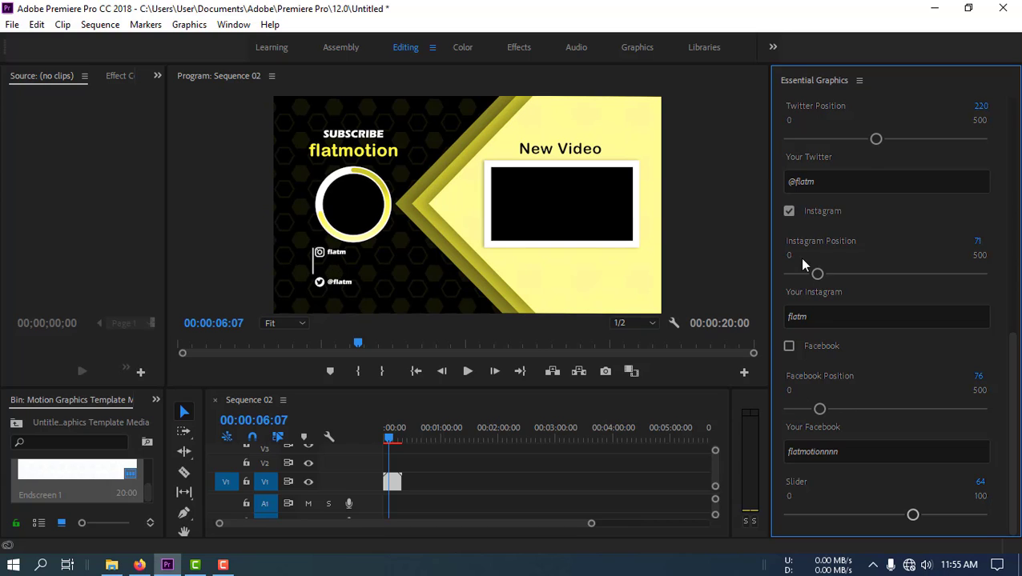
pyautogui.scroll(1, 823, 235)
pyautogui.moveTo(876, 171); pyautogui.dragTo(850, 178)
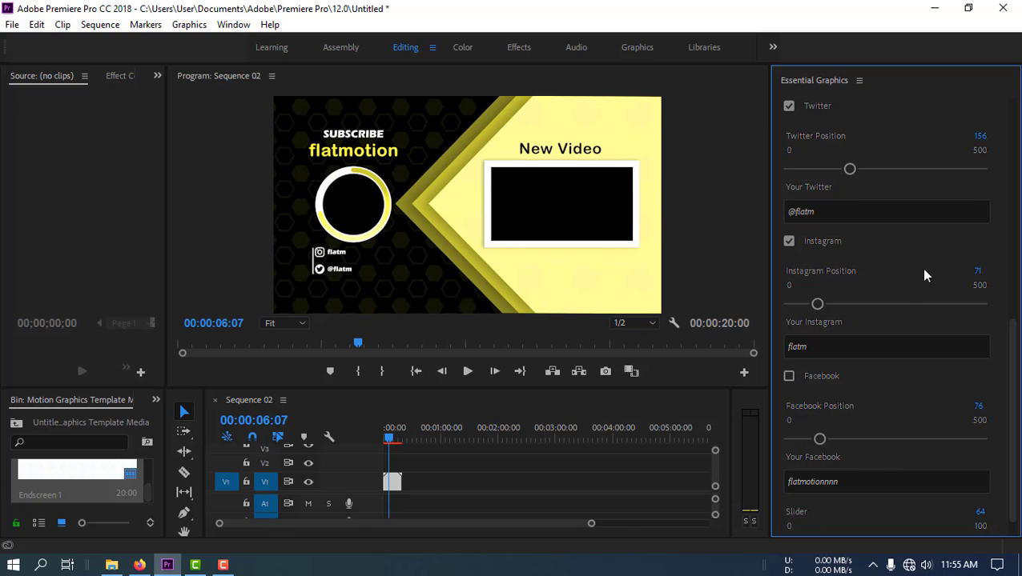
pyautogui.click(390, 433)
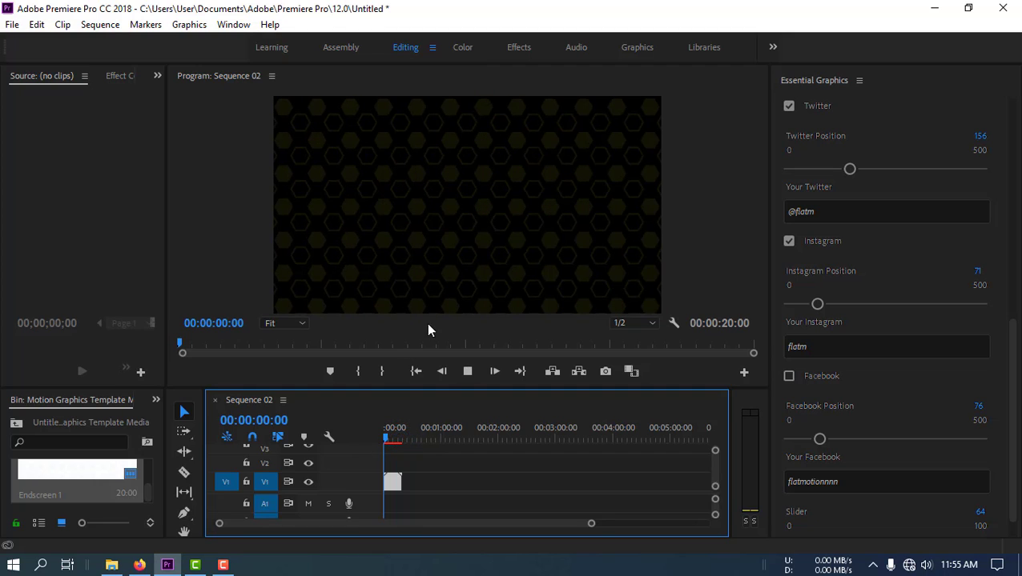
# Play the endscreen, then replay it from 00:00:00:00 to watch flatmotion, New Video and the social handles animate in
pyautogui.press('space')
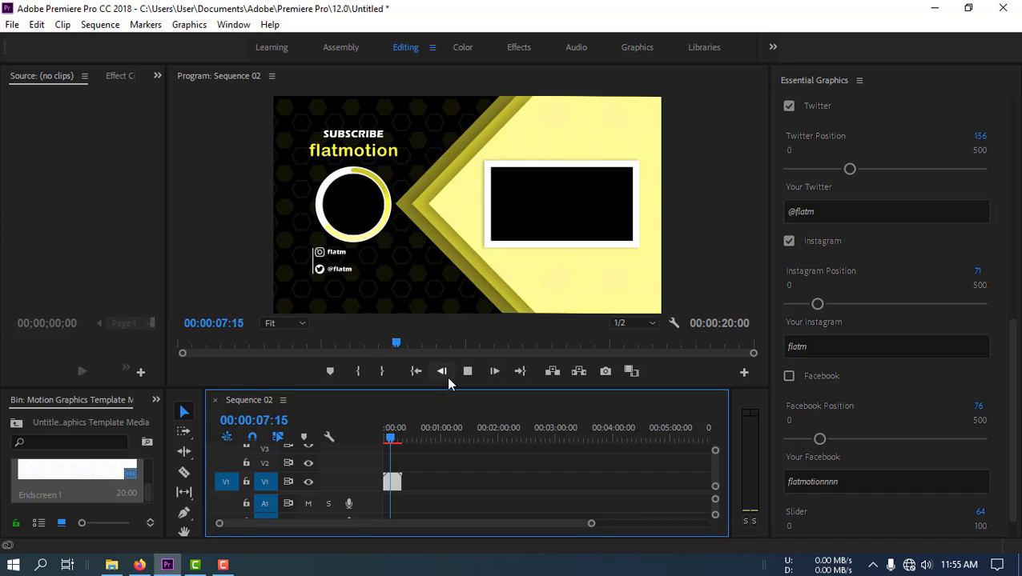
pyautogui.press('space')
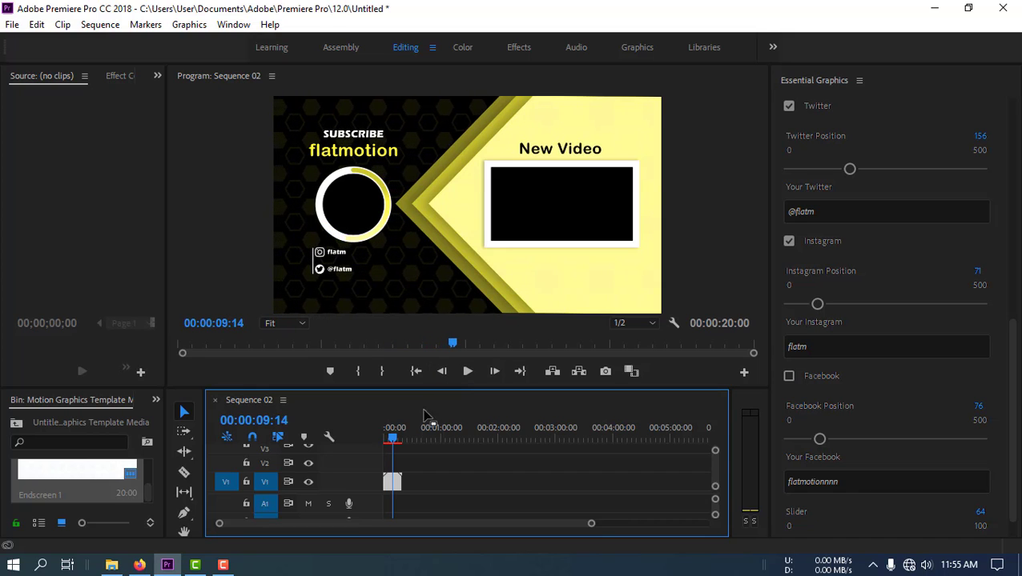
pyautogui.moveTo(395, 433); pyautogui.dragTo(392, 439)
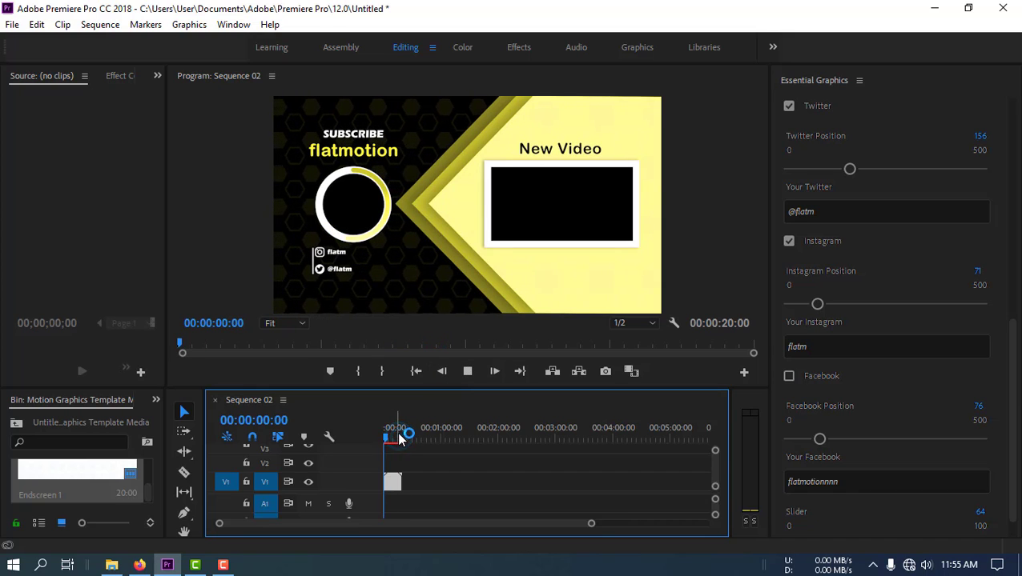
pyautogui.press('space')
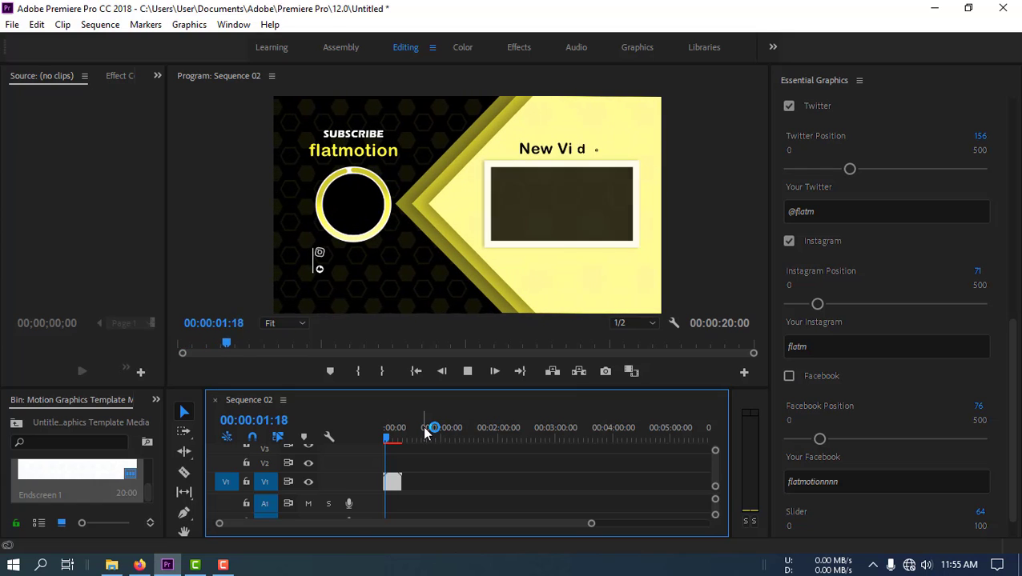